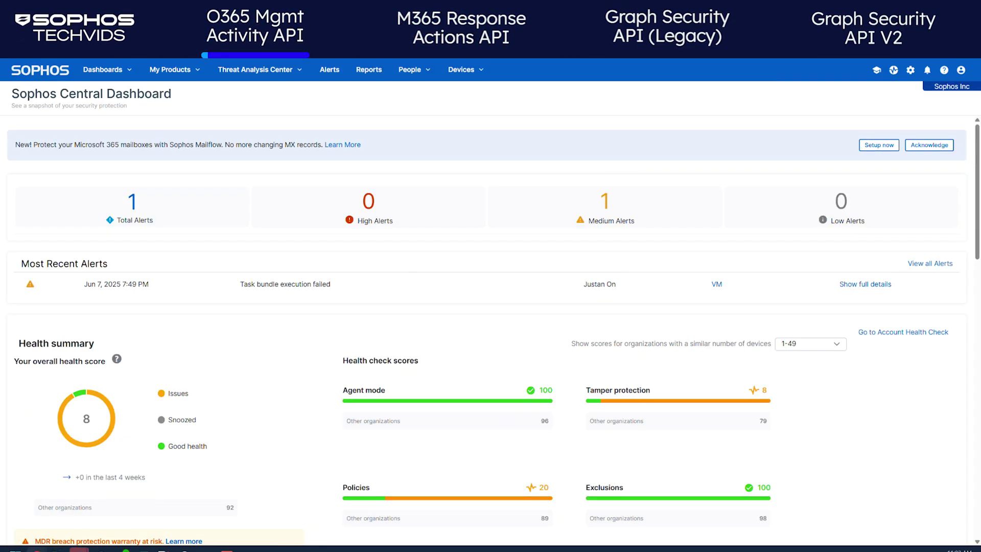
Go to the Threat Analysis Center Marketplace and pick the Microsoft - Office 365 Management Activity API card
click(294, 71)
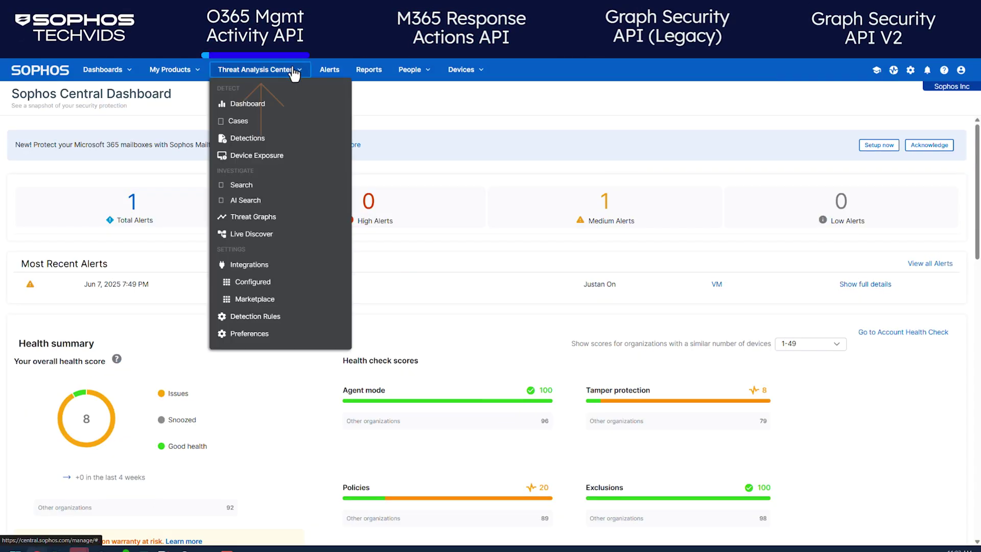
click(267, 300)
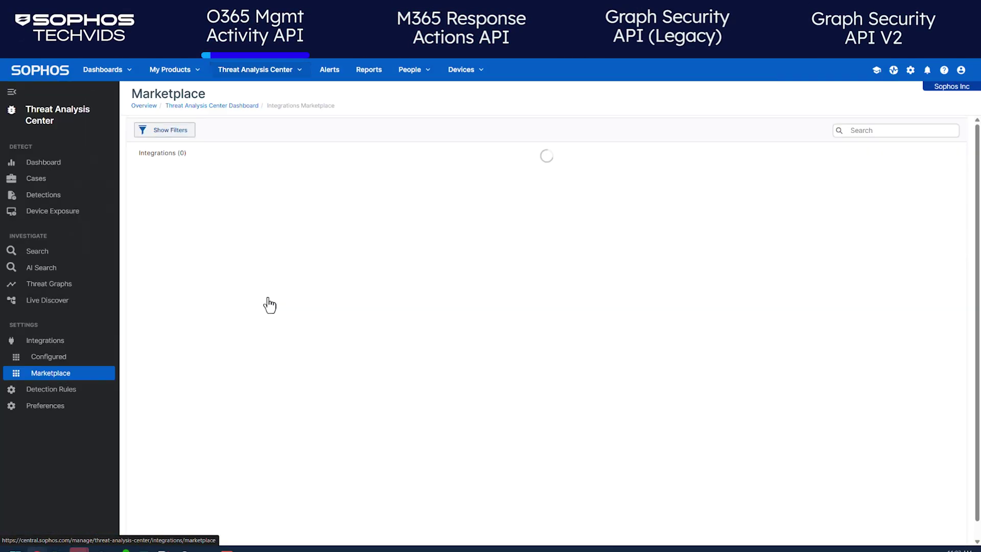
scroll(270, 305, down, 6)
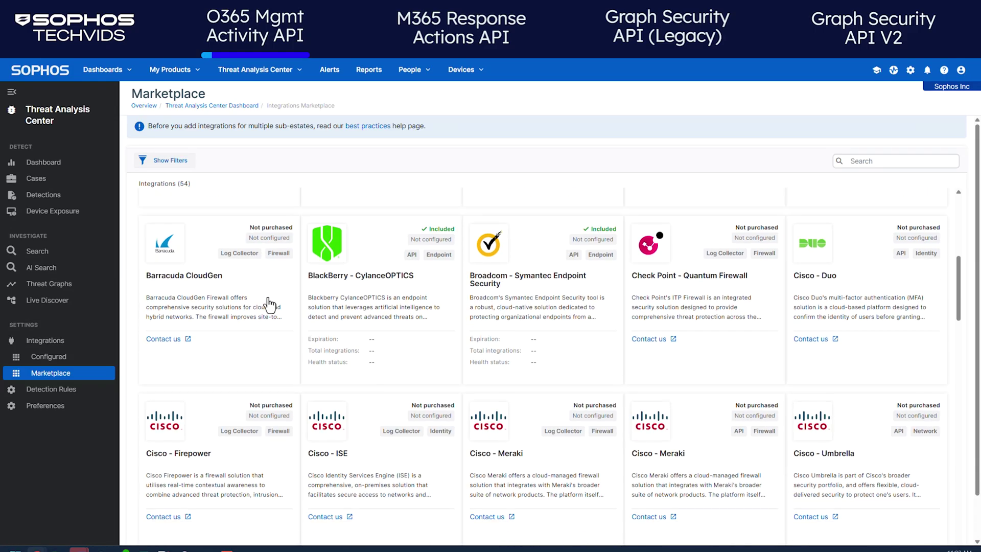
scroll(269, 305, down, 10)
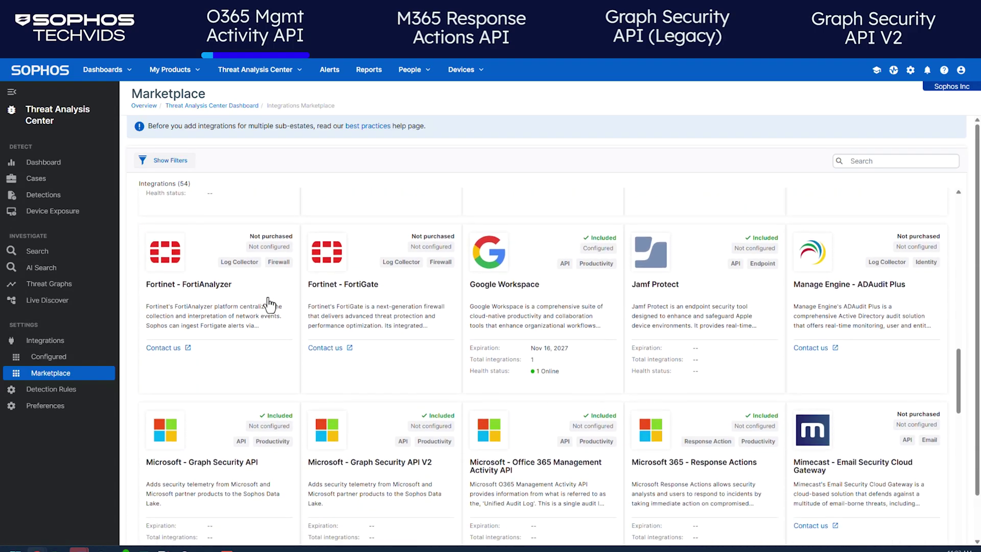
scroll(269, 305, down, 2)
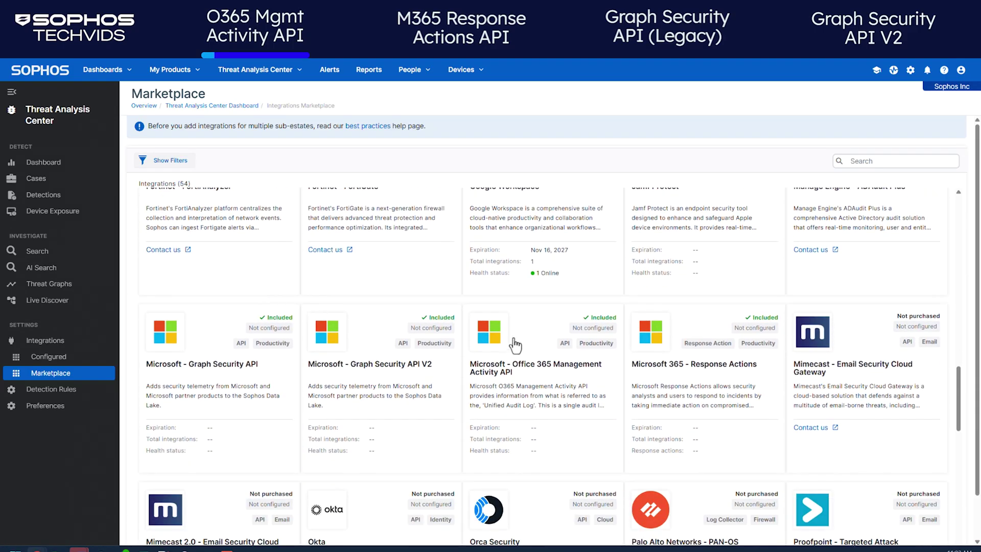
click(518, 344)
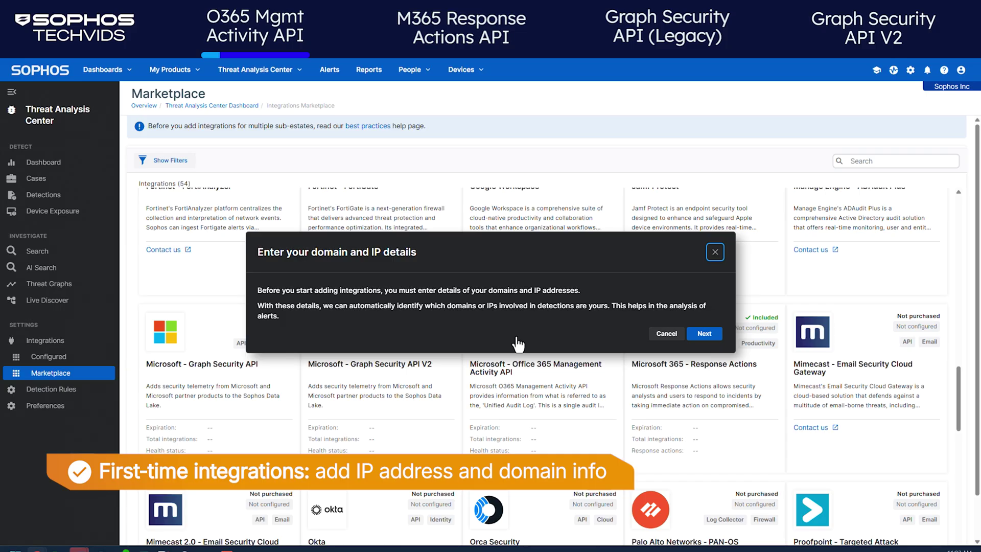
Add internal IP ranges 192.168.0.0/24 and 16.4.0.0/16
click(706, 335)
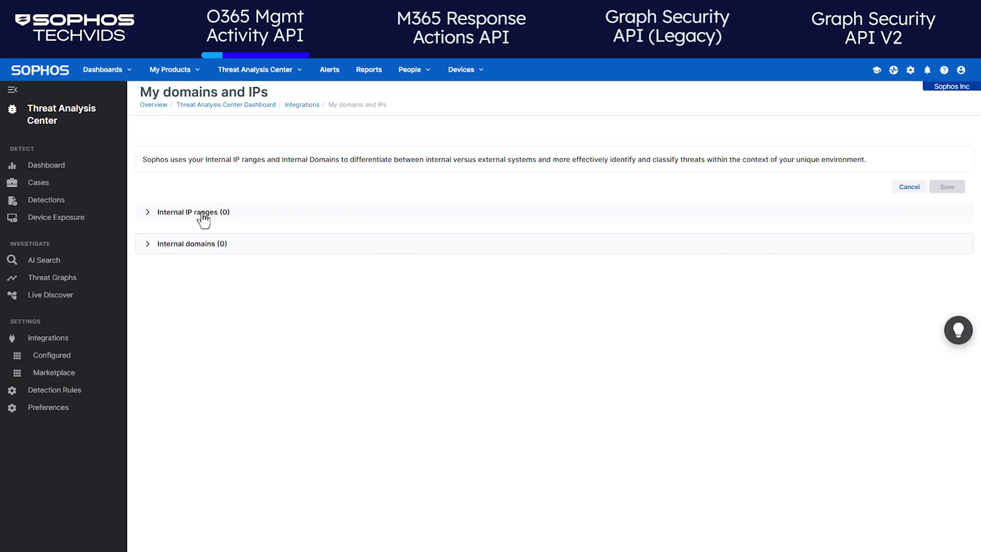
click(204, 219)
click(230, 260)
text(192.168.0.0/24)
key(Return)
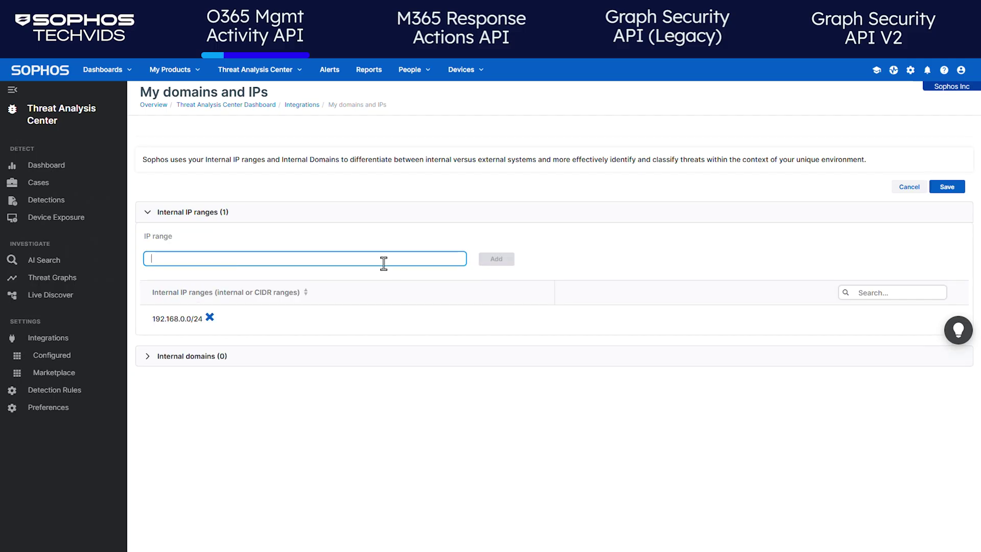
text(16.4.0.0/16)
click(483, 262)
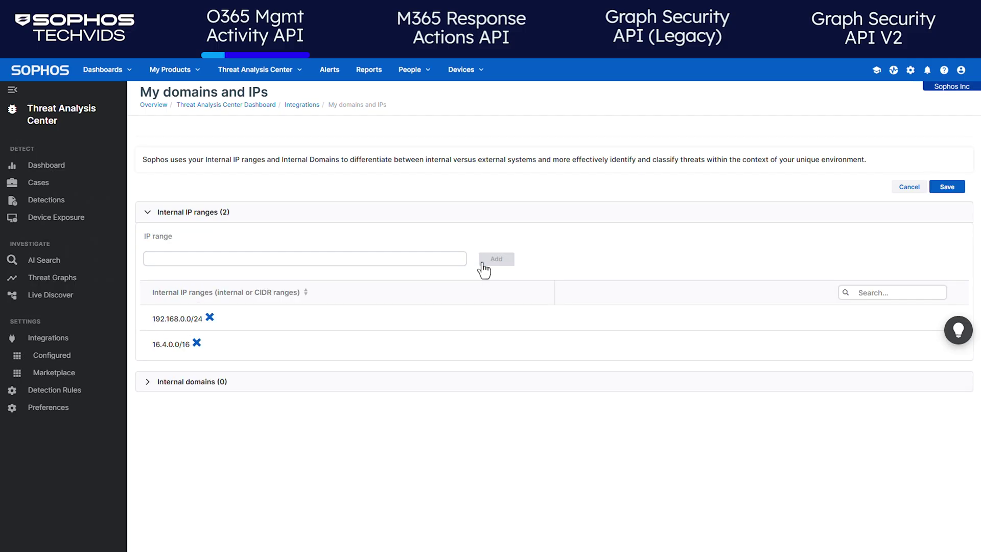
Add sophostechvids.com as an internal domain and save the domain and IP details
click(244, 384)
click(278, 290)
text(sophostechvids.com)
key(Return)
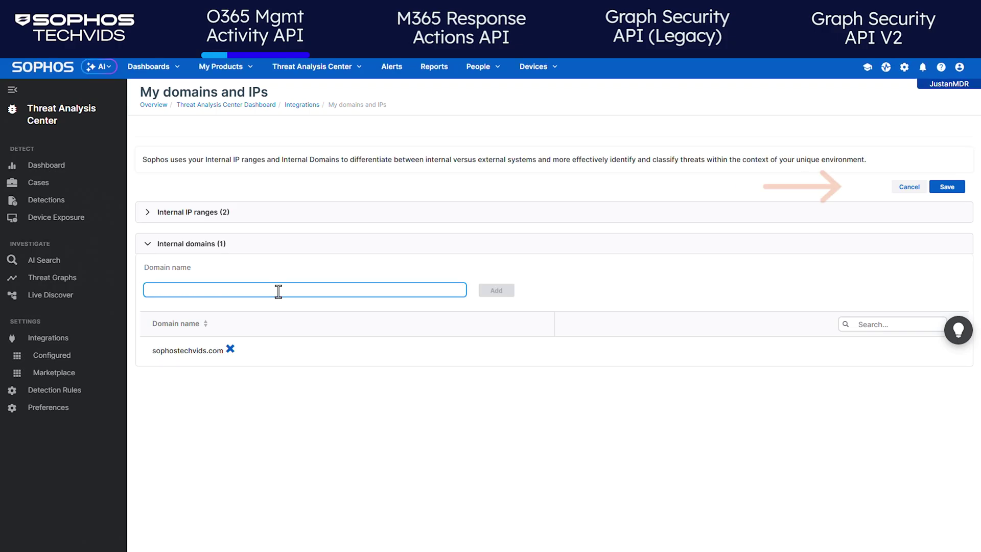
click(940, 192)
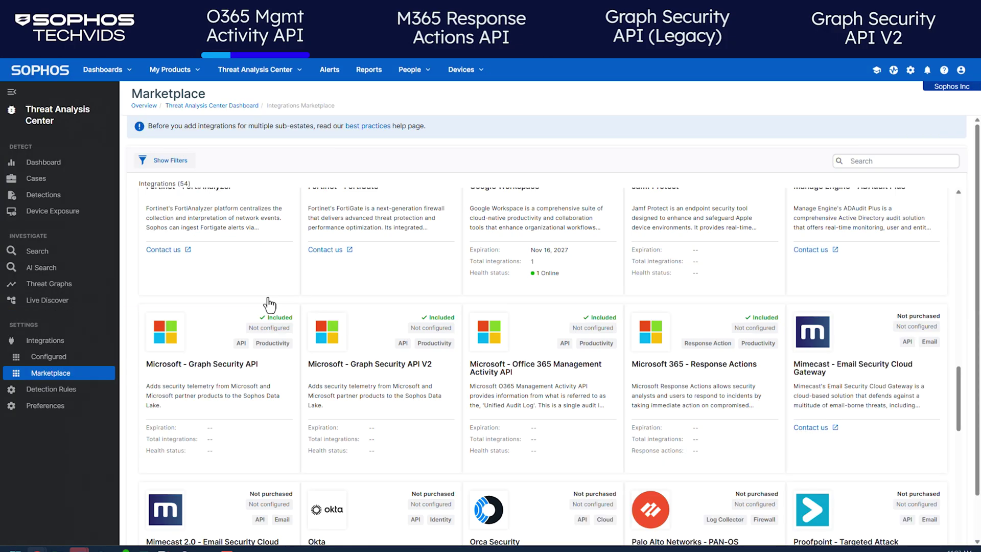
Open the Office 365 Management Activity integration and add a new configuration
click(517, 343)
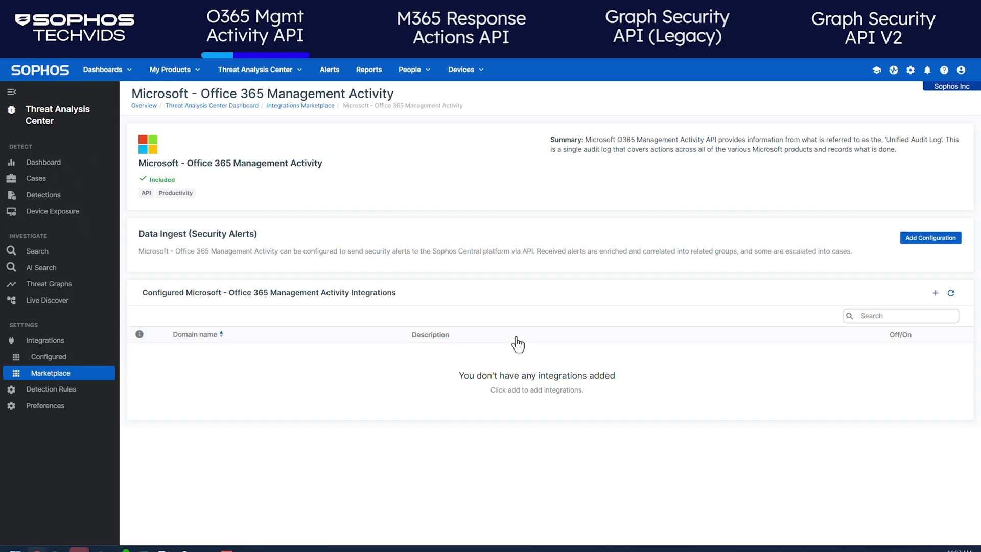
click(925, 238)
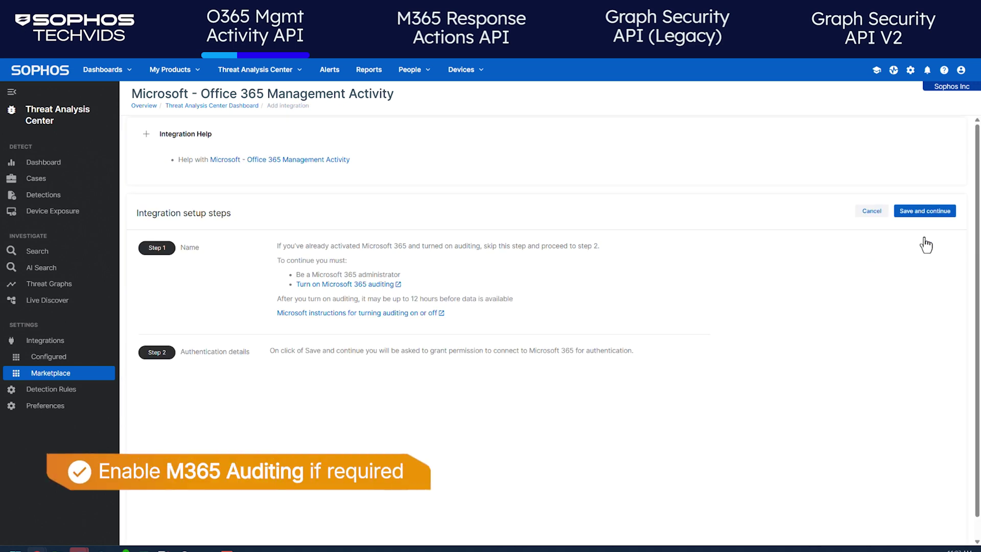
Start recording user and admin activity in Microsoft Purview Audit
click(356, 284)
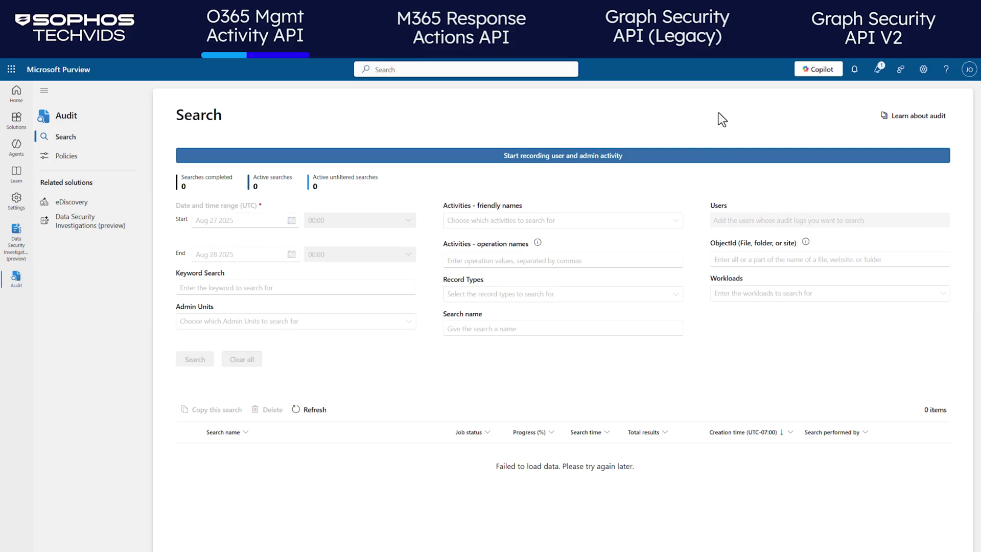
click(701, 159)
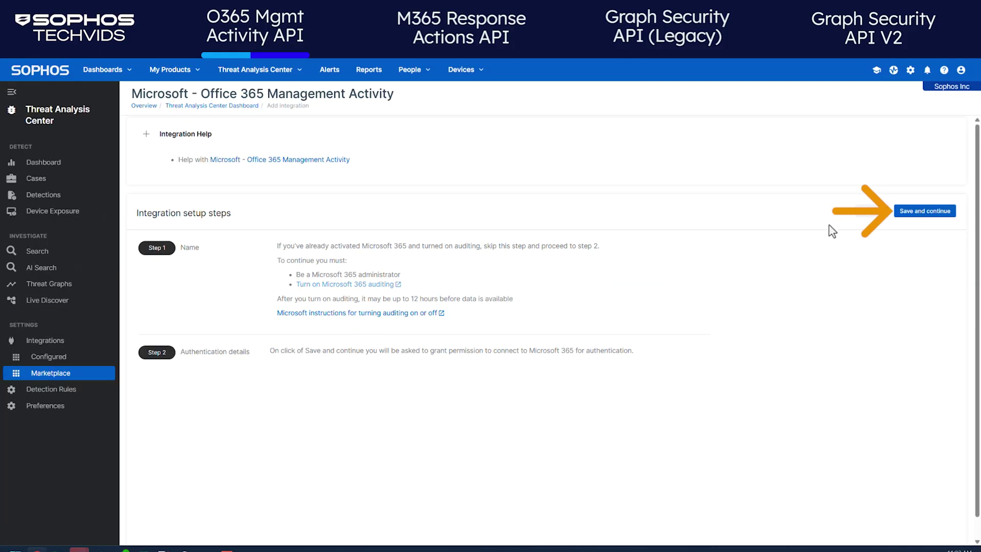
Save the setup, sign in with the existing Microsoft account, and accept both permission requests
click(935, 212)
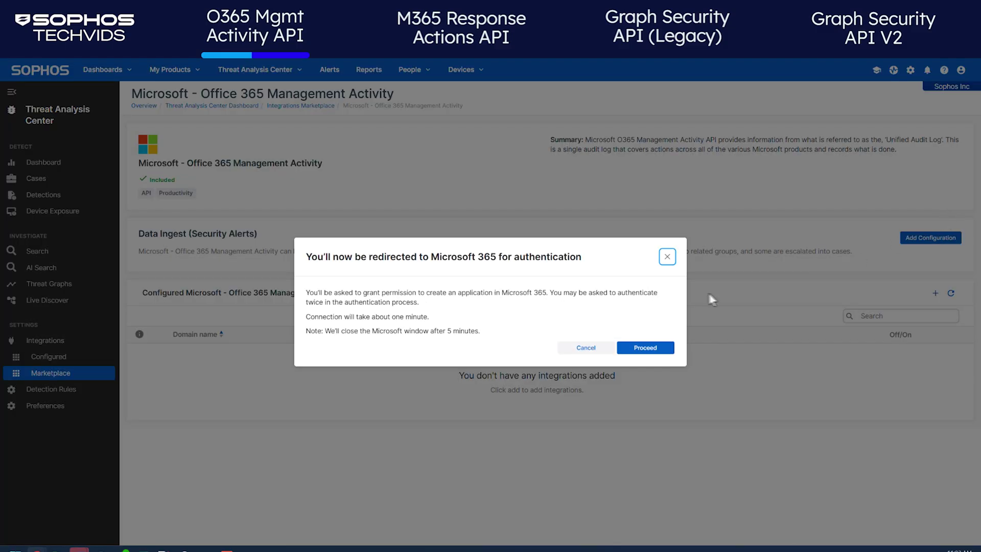
click(641, 352)
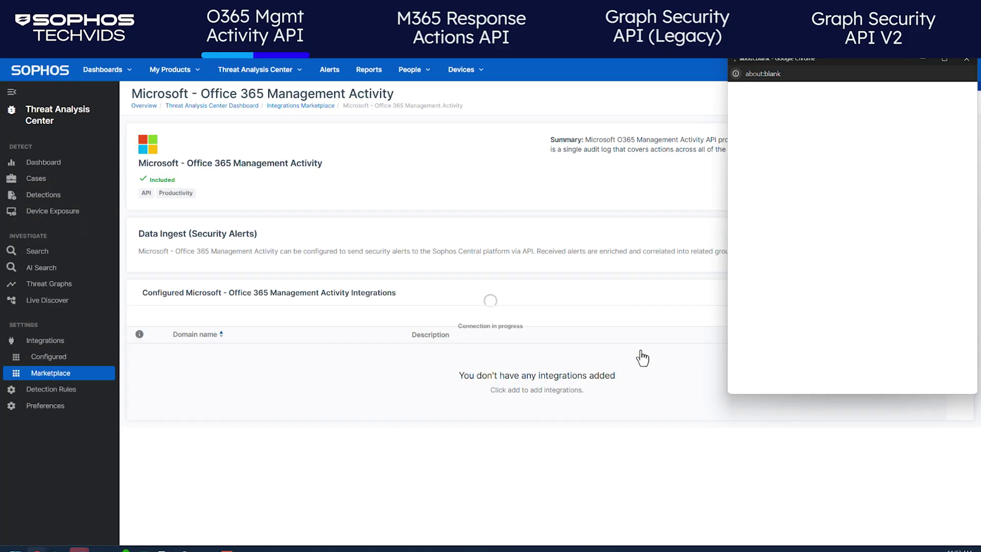
click(824, 164)
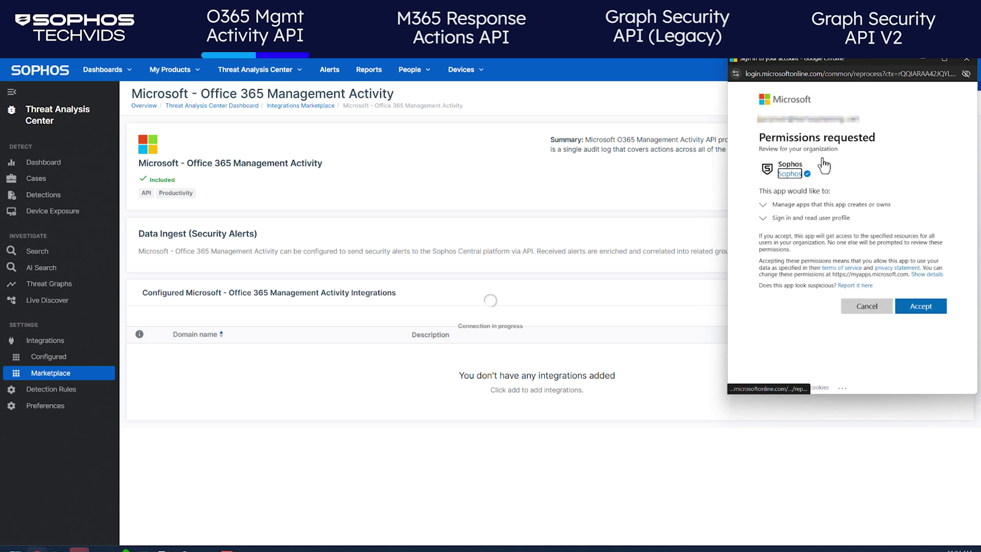
click(915, 309)
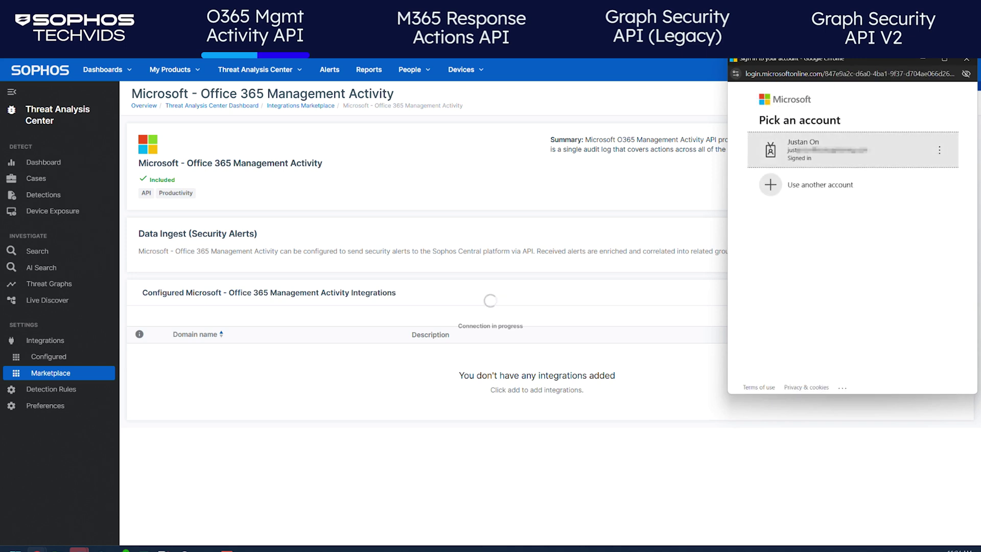
click(844, 164)
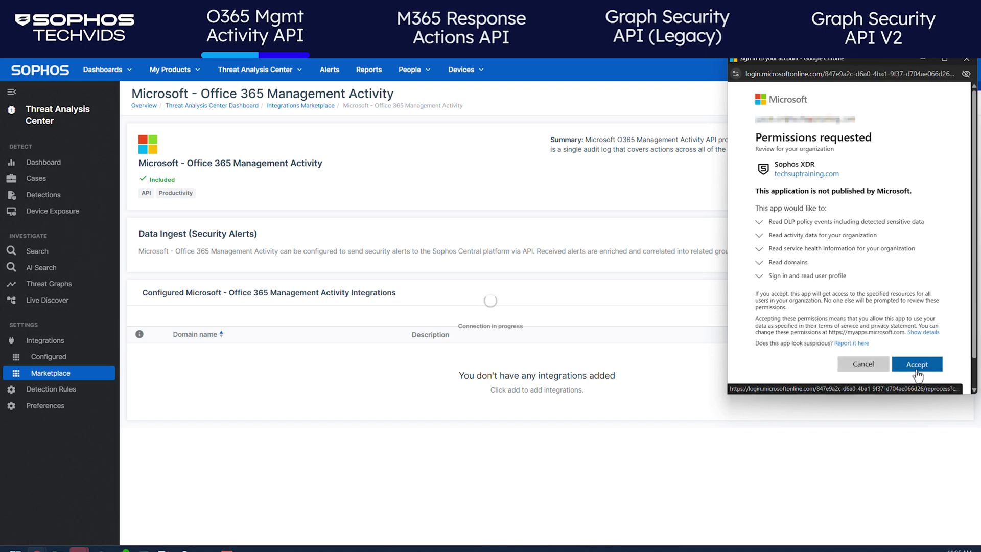
click(917, 369)
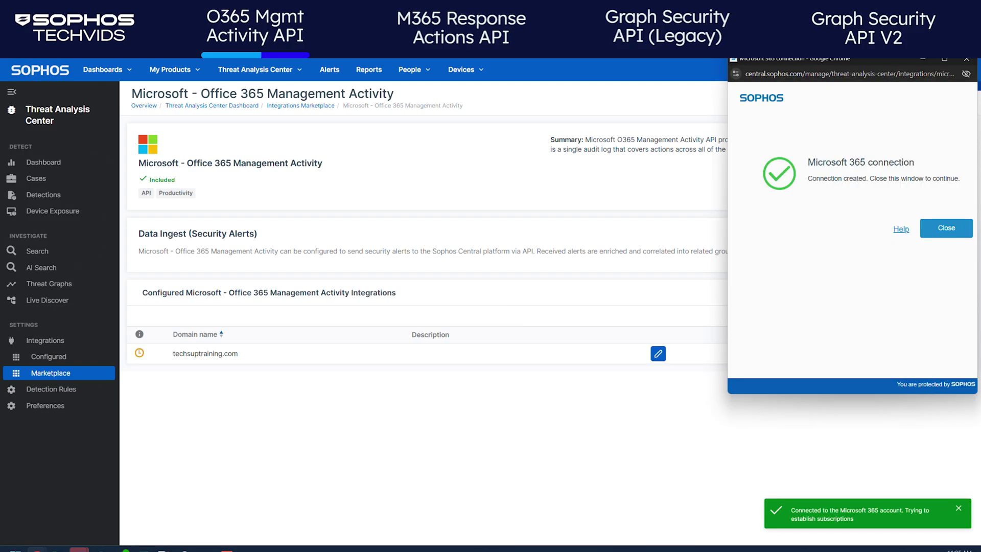
Close the connection confirmation and list the Microsoft 365 queries in Live Discover
click(954, 228)
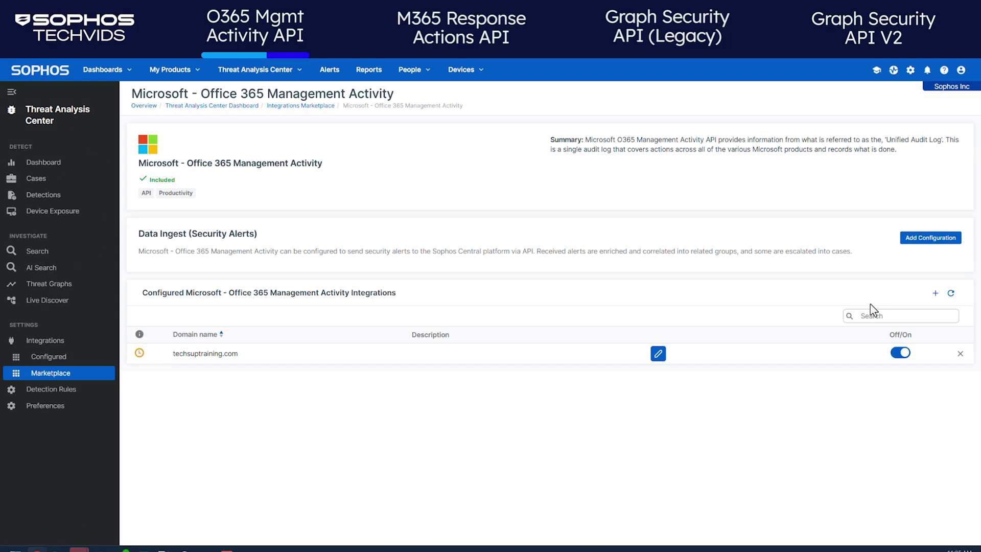
click(87, 306)
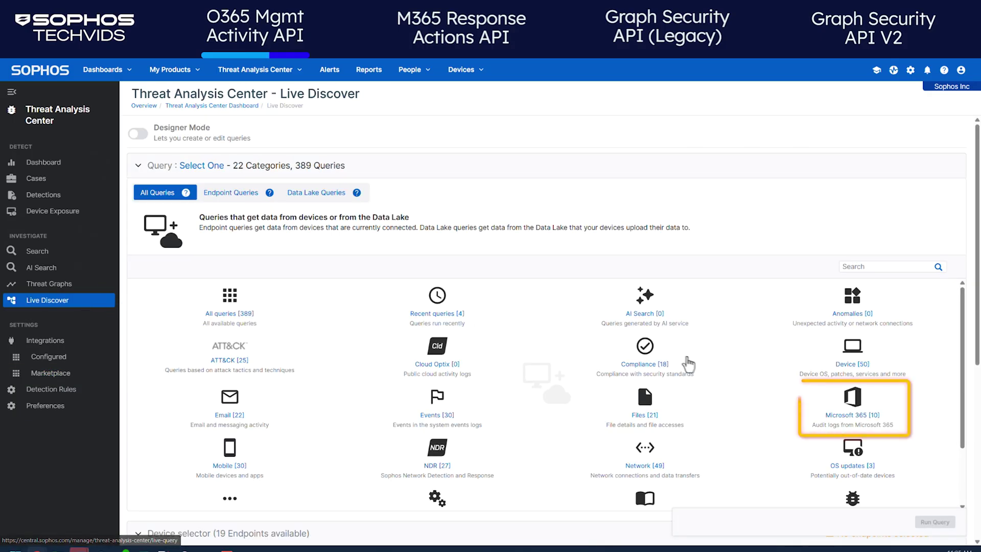
click(836, 420)
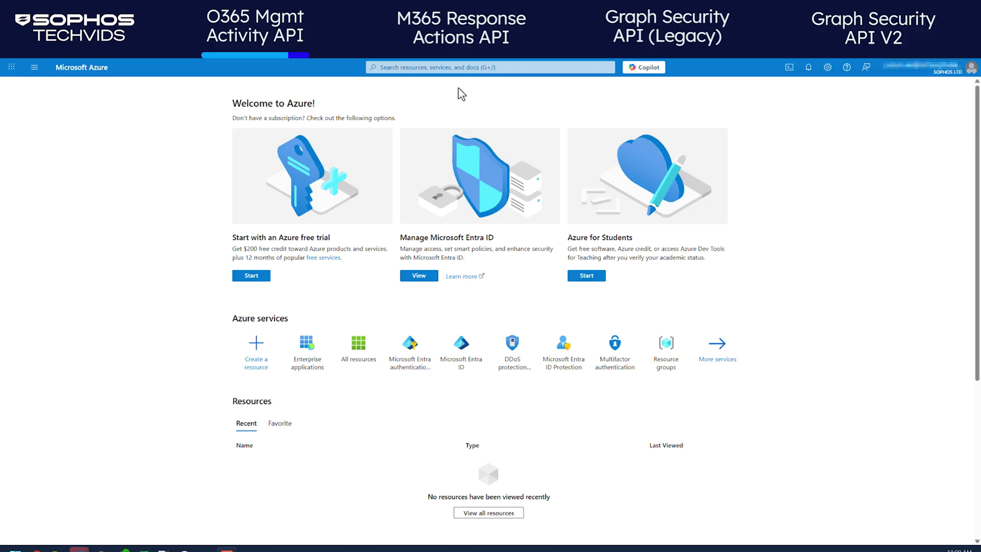
Open Azure Enterprise applications filtered to the Microsoft Applications type
key(g)
key(slash)
text(enterprise)
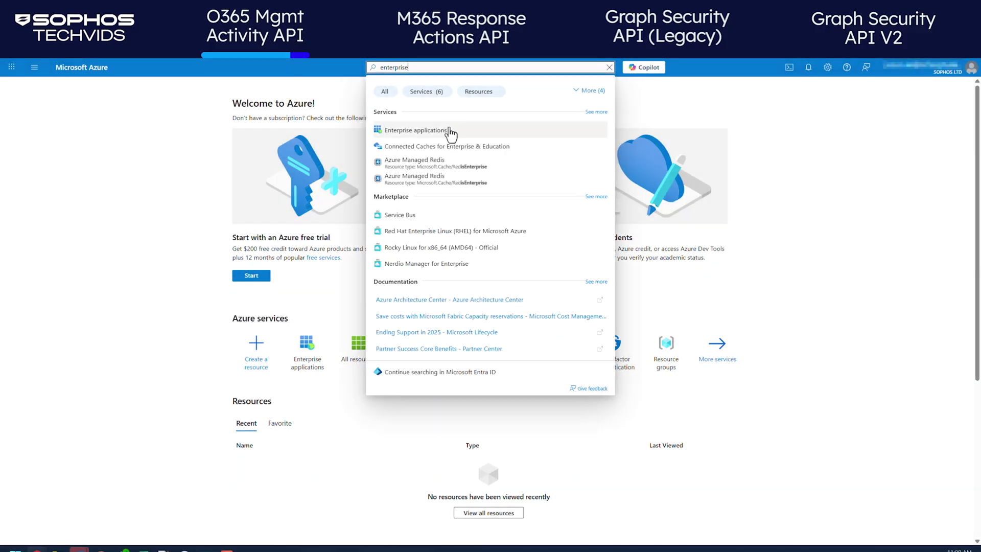
click(450, 131)
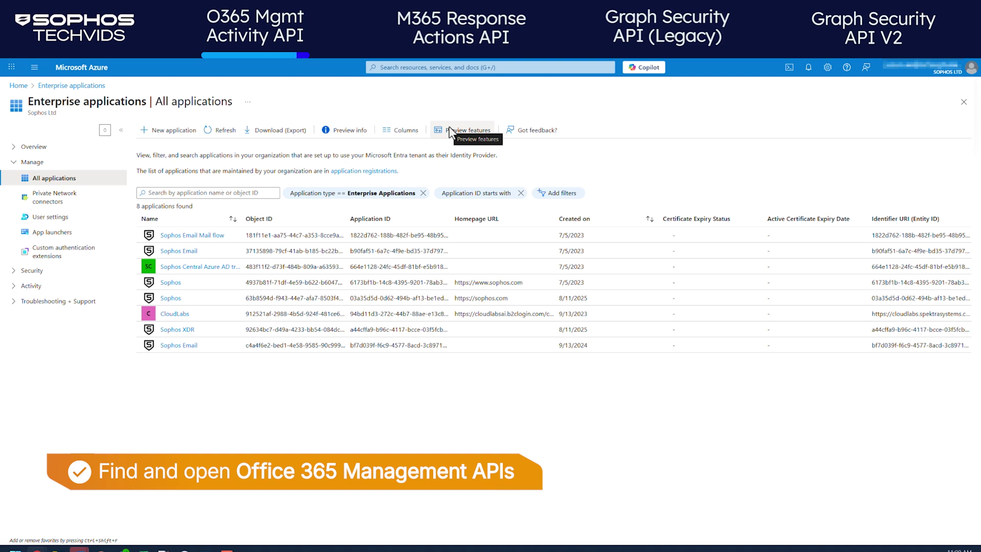
click(388, 193)
click(369, 240)
click(329, 258)
click(312, 260)
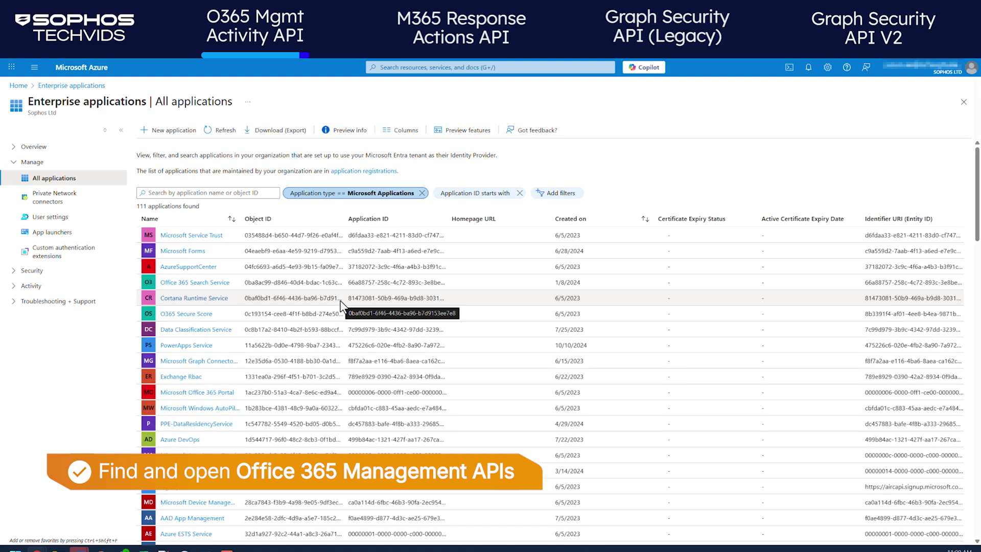
In Office 365 Management APIs properties, set 'Enabled for users to sign in' to Yes
click(224, 192)
text(Office 365 )
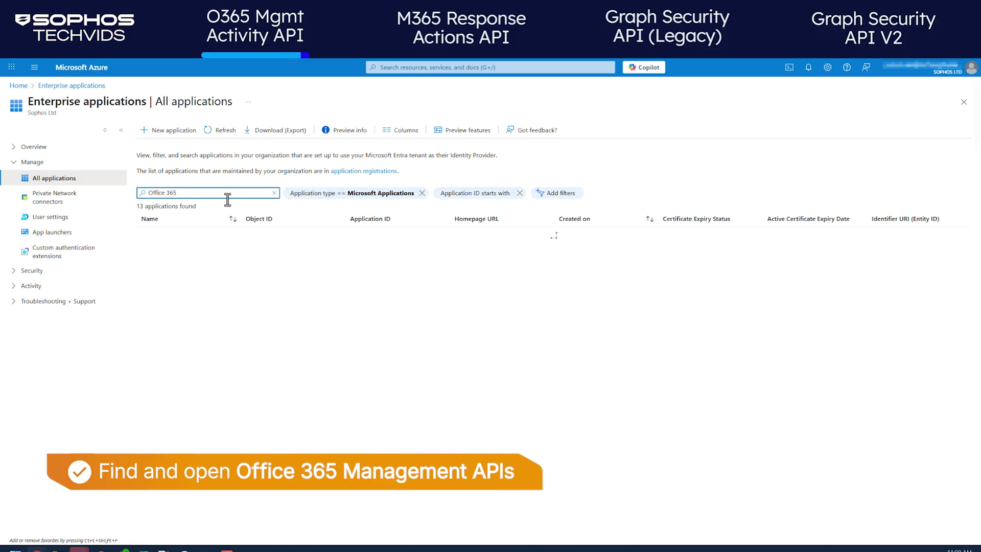
text(Management)
click(228, 238)
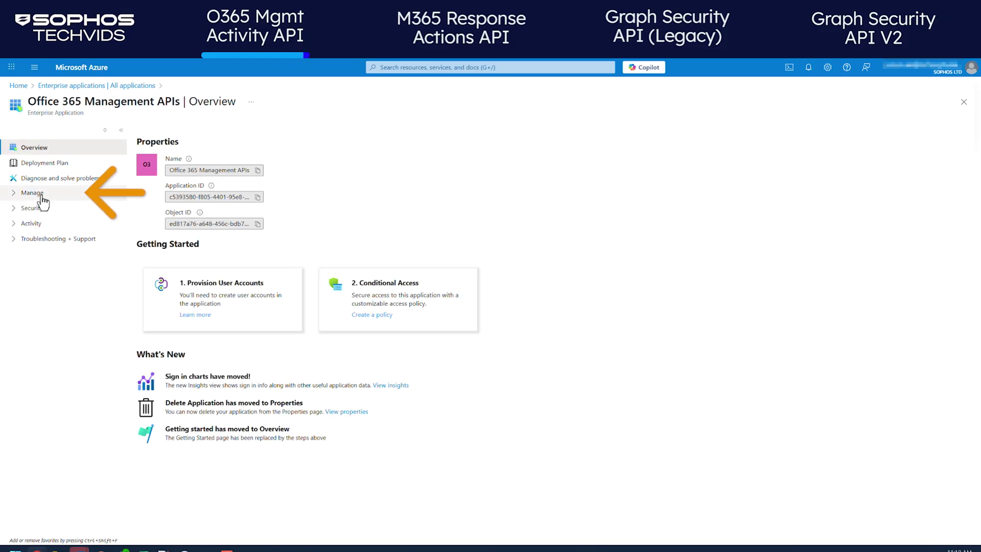
click(41, 197)
click(44, 209)
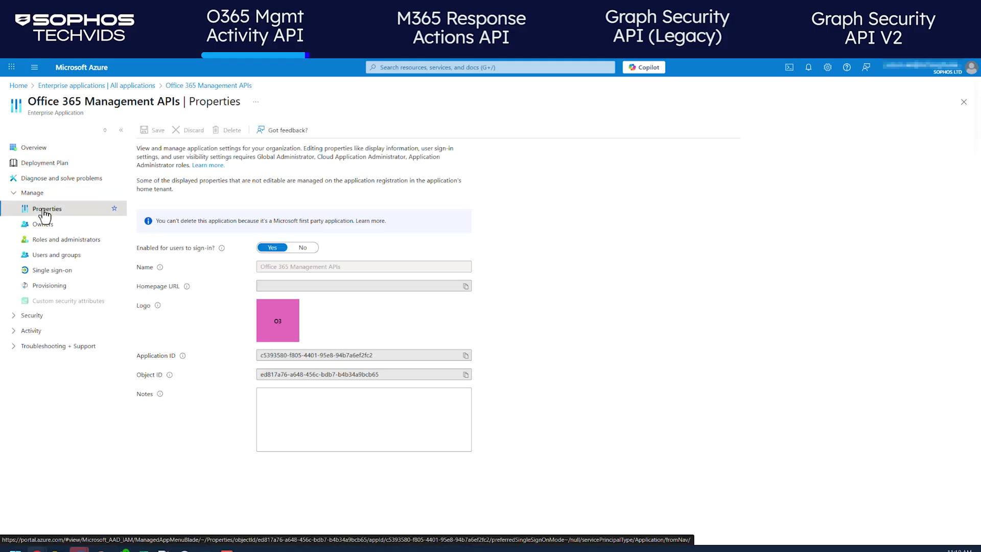
click(264, 249)
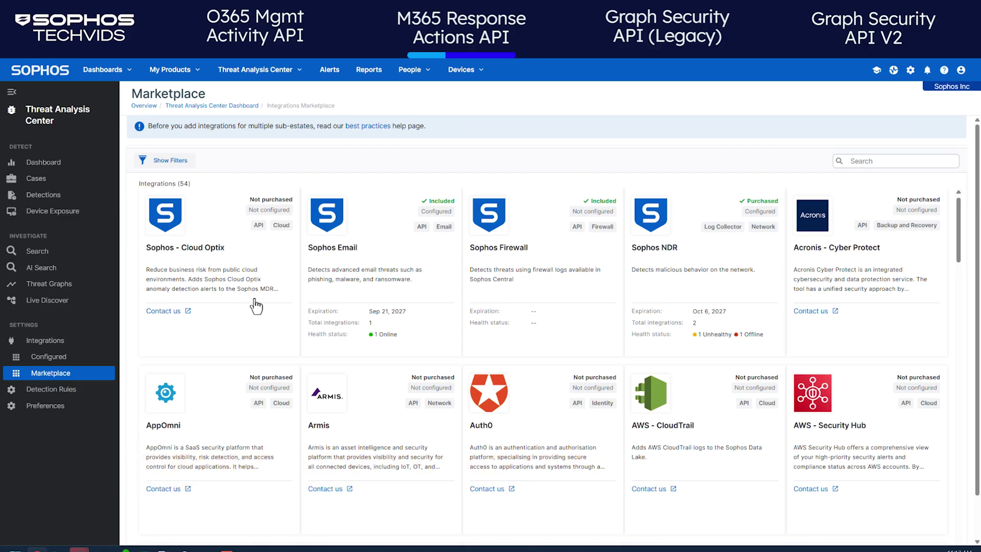
Scroll the Marketplace to the Microsoft 365 - Response Actions card and open it
scroll(256, 306, down, 20)
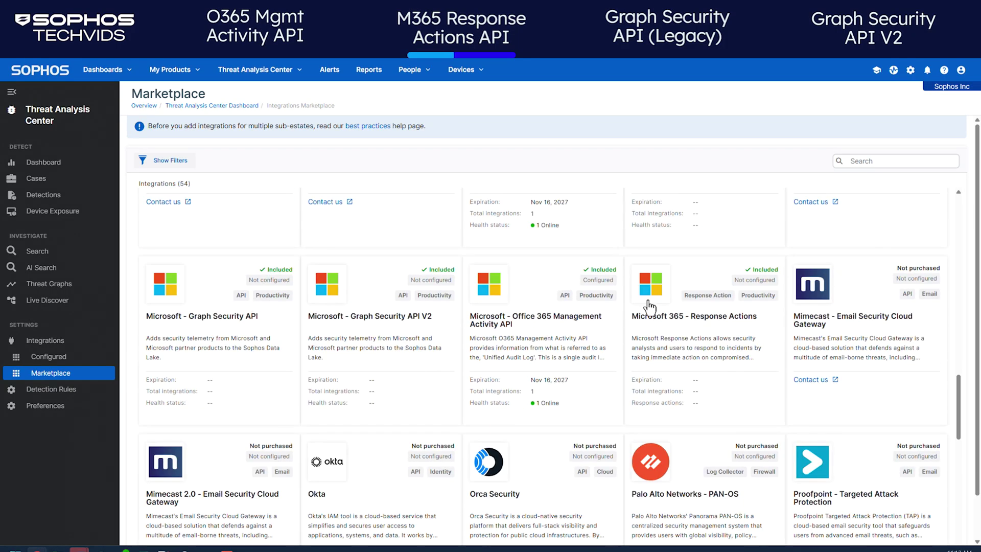
click(650, 308)
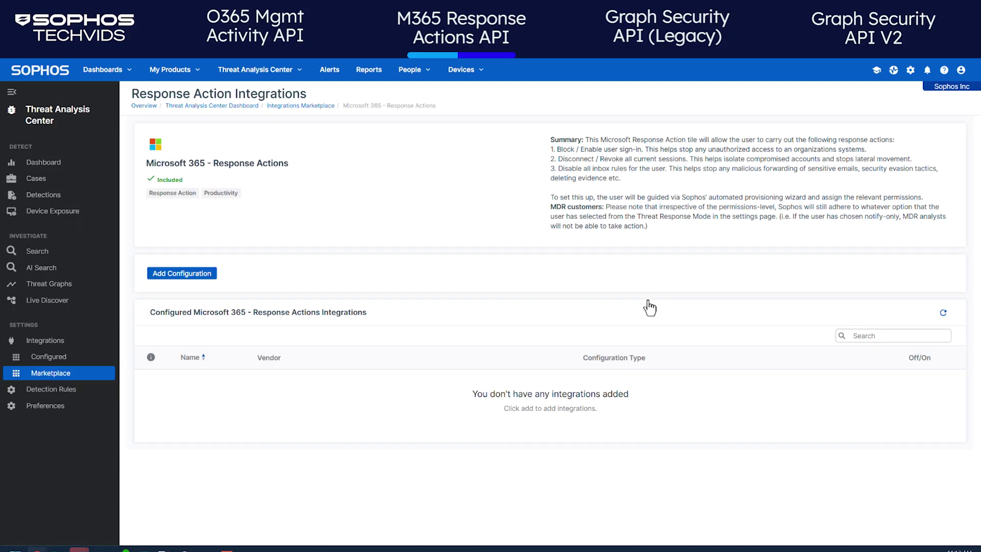
Add a Response Actions configuration named Techvids and save it
click(203, 275)
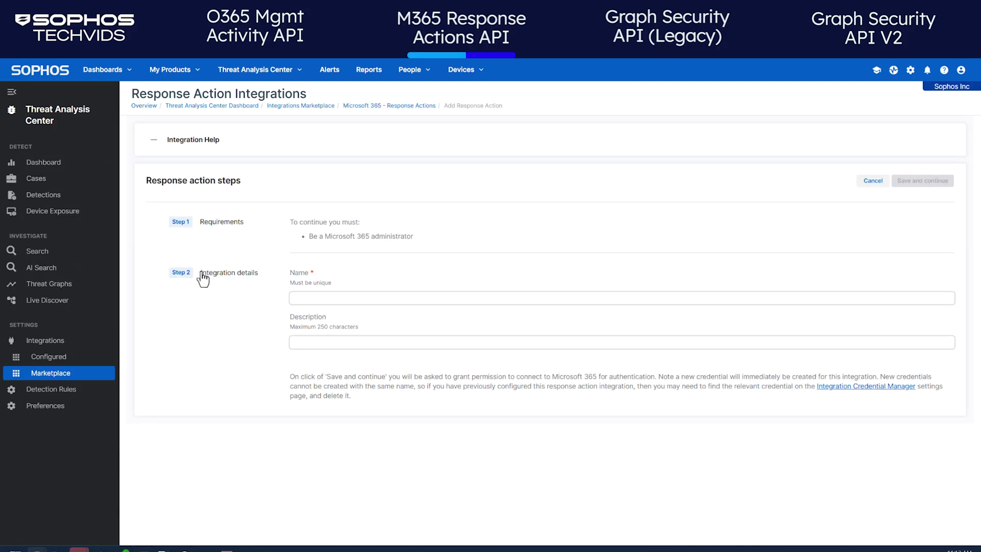
click(352, 299)
text(Techvids)
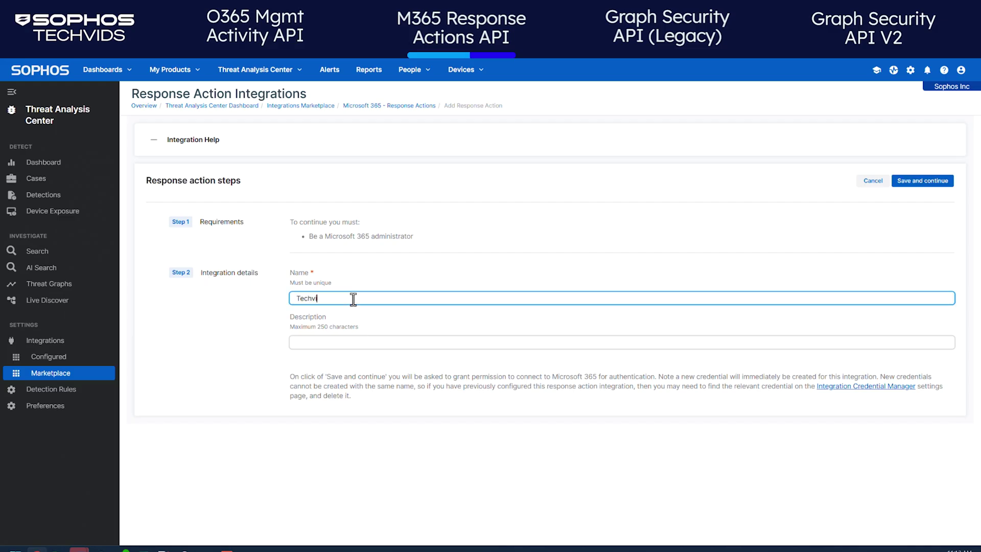
click(922, 183)
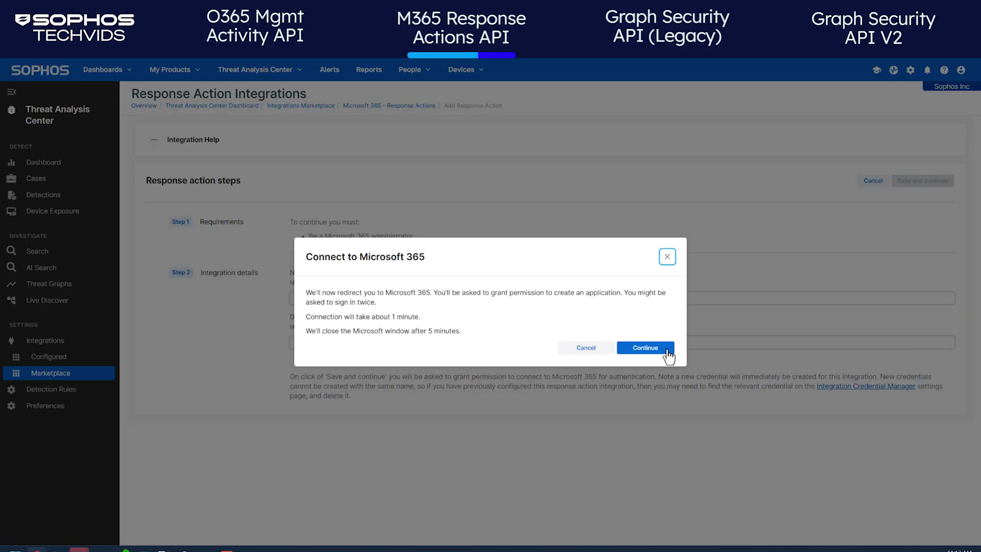
Sign in with the existing Microsoft account and accept both permission requests
click(644, 348)
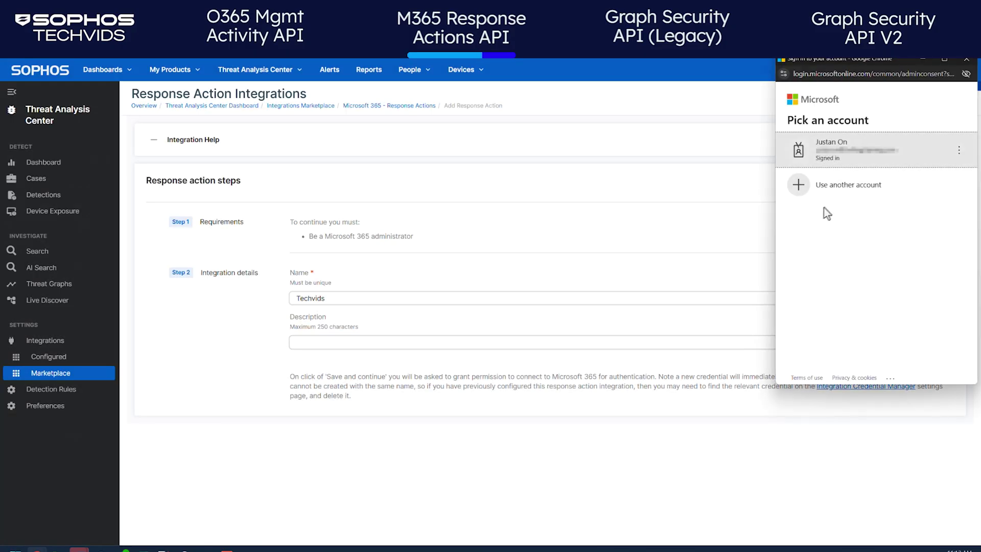
click(876, 155)
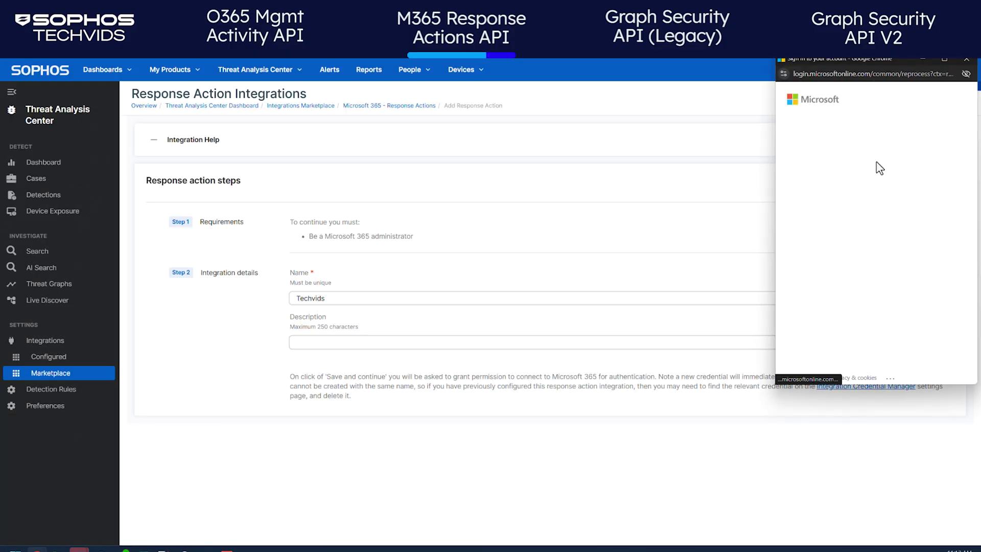
click(939, 312)
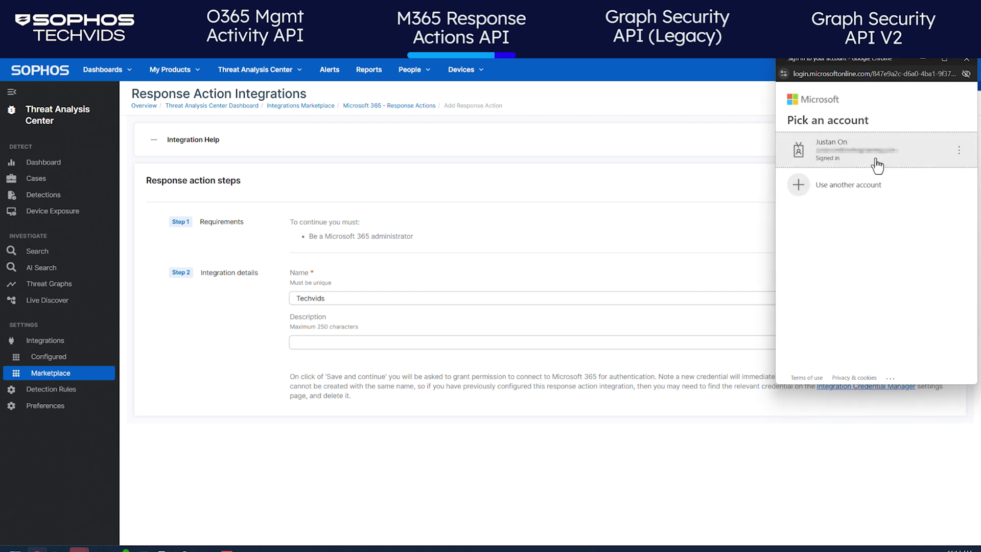
click(874, 160)
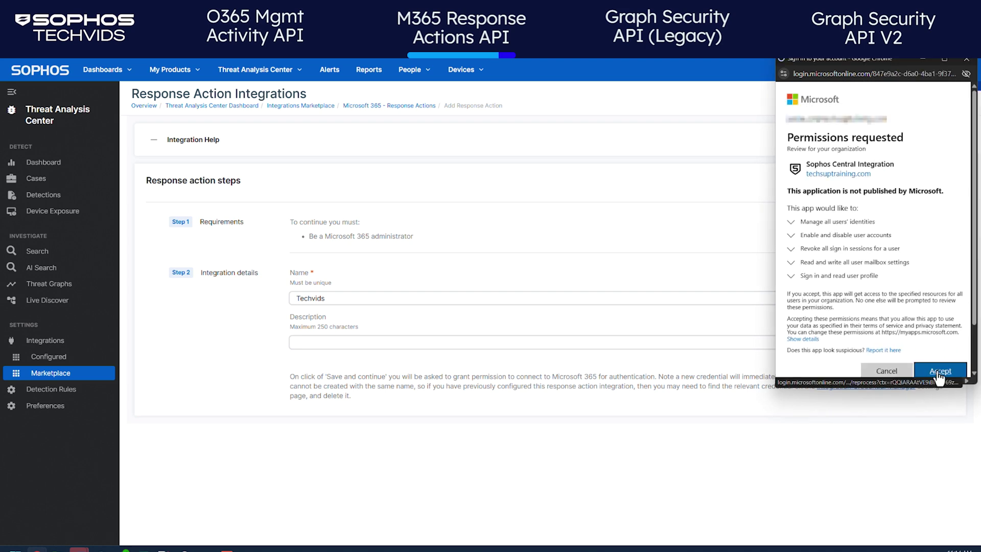
click(938, 372)
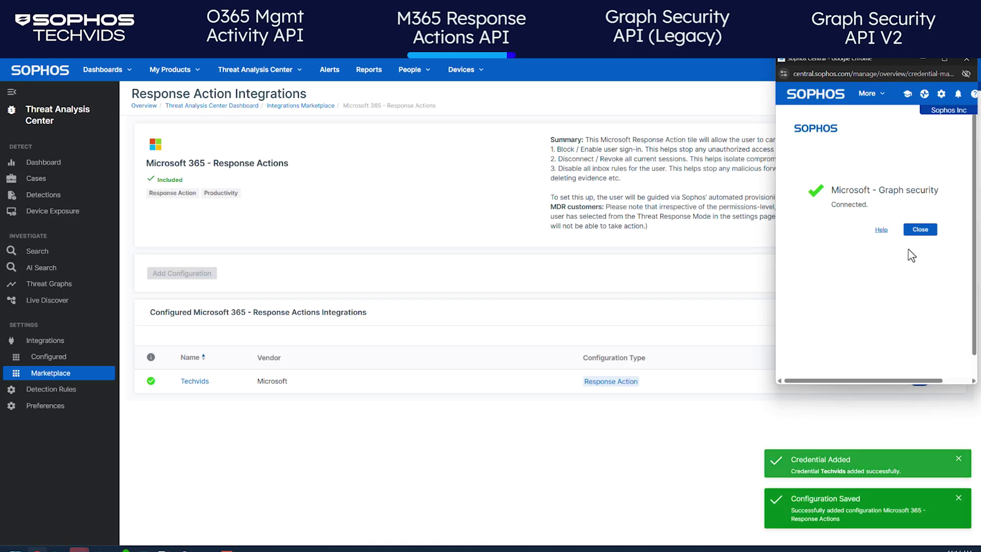
Dismiss the Sophos connection confirmation popup
click(919, 231)
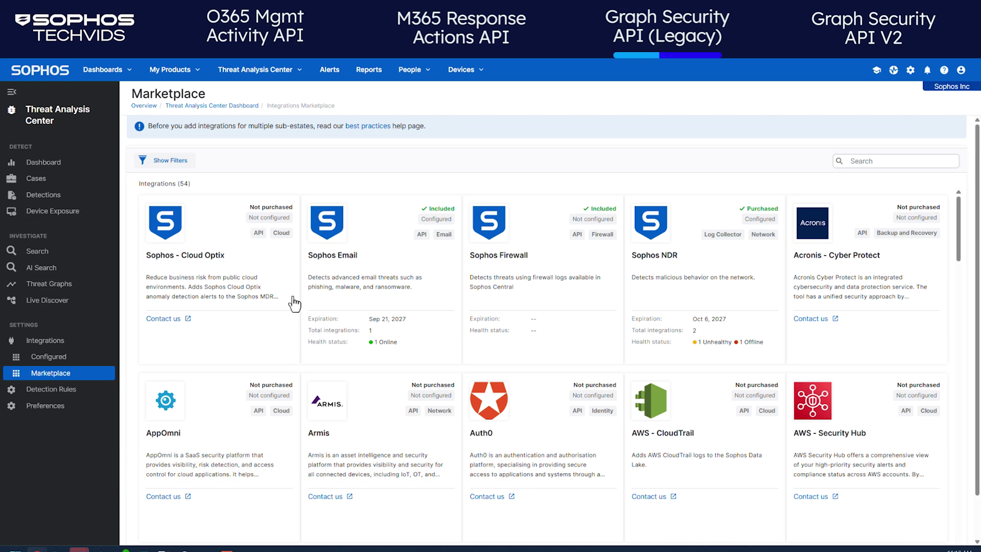
Add a Microsoft - Graph Security API configuration named 'Techvids' and save it
scroll(295, 303, down, 15)
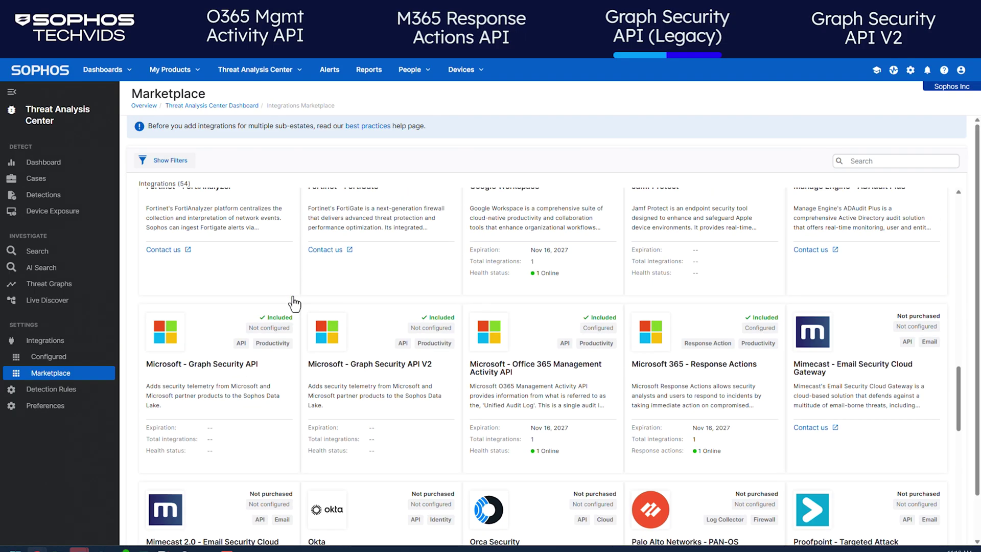
click(192, 345)
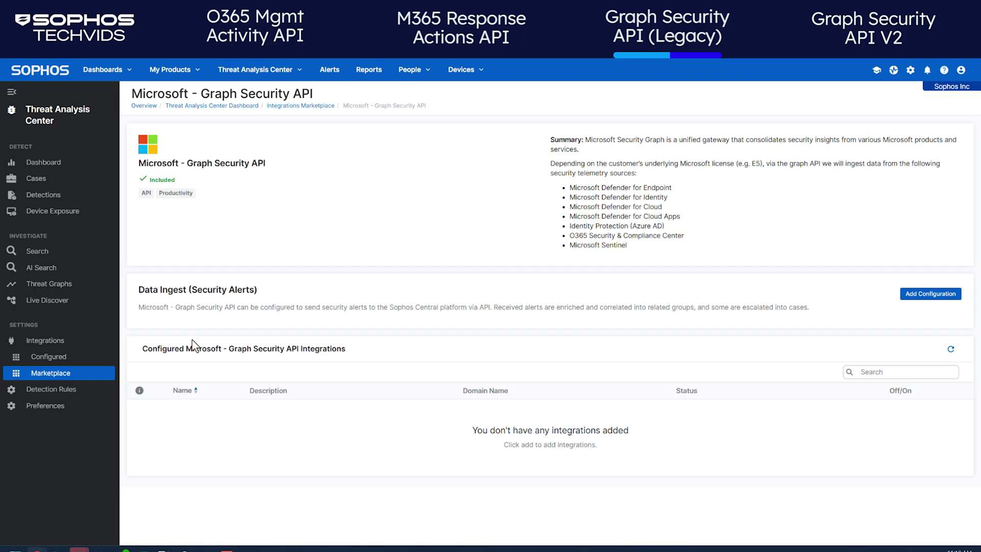
click(918, 301)
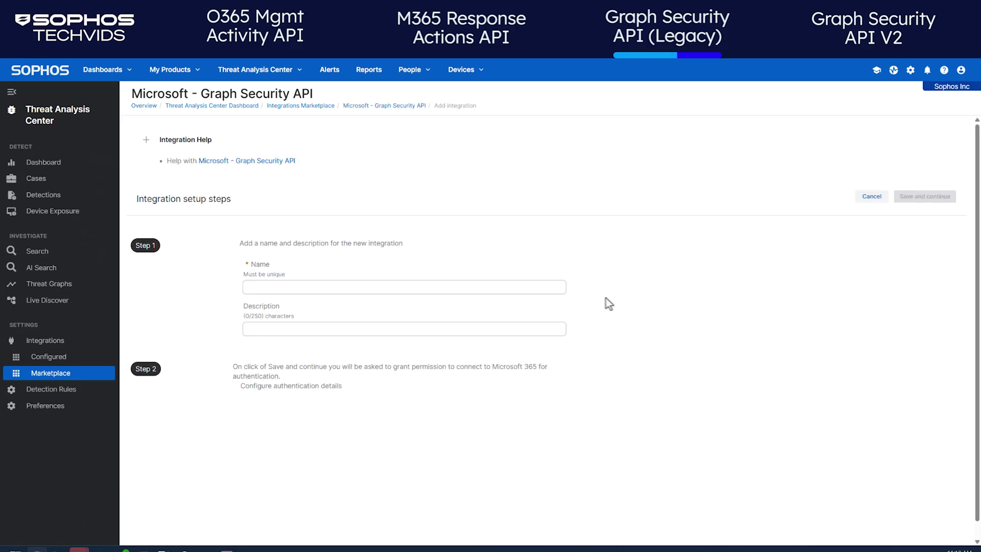
click(531, 289)
text(Techvids)
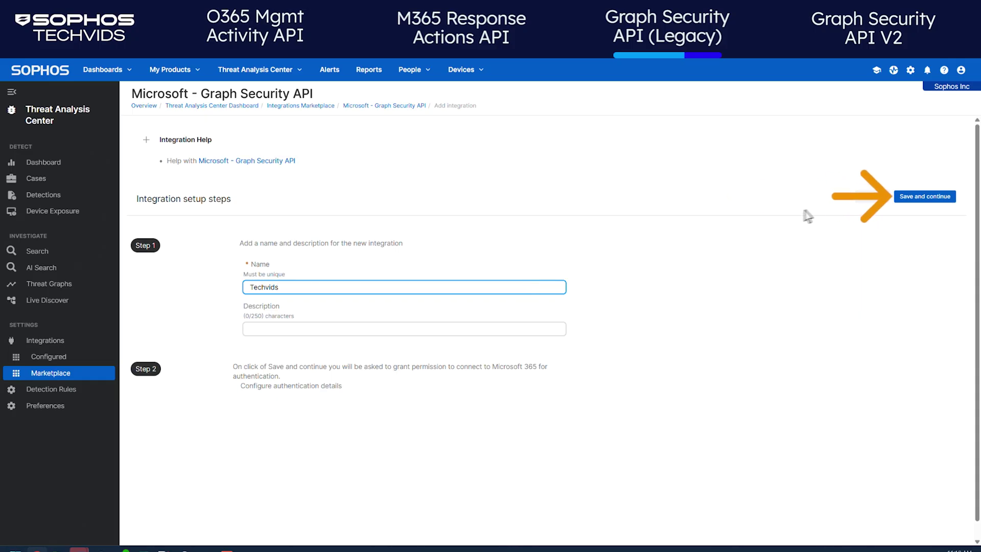
click(921, 198)
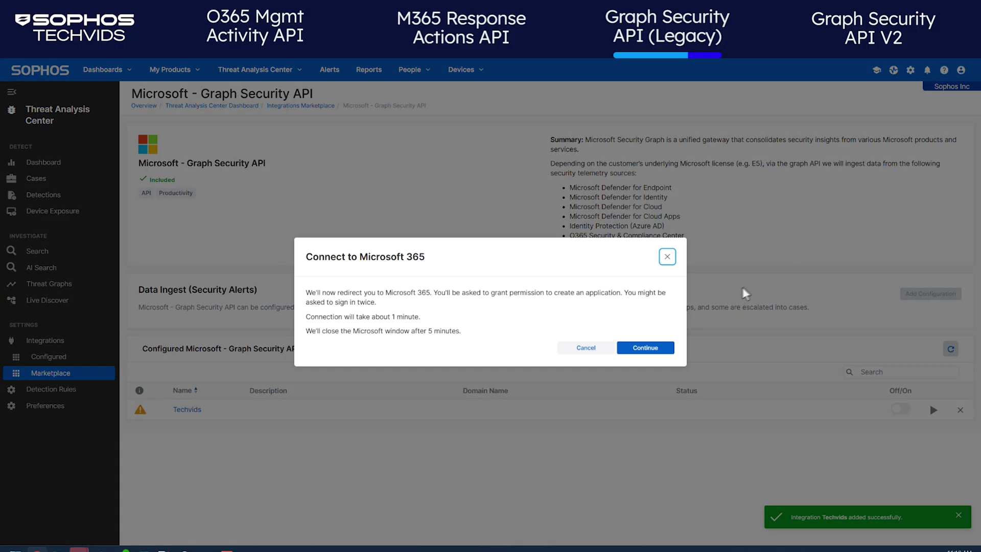
Sign in with the Microsoft 365 account and accept both permission requests to finish connecting
click(645, 348)
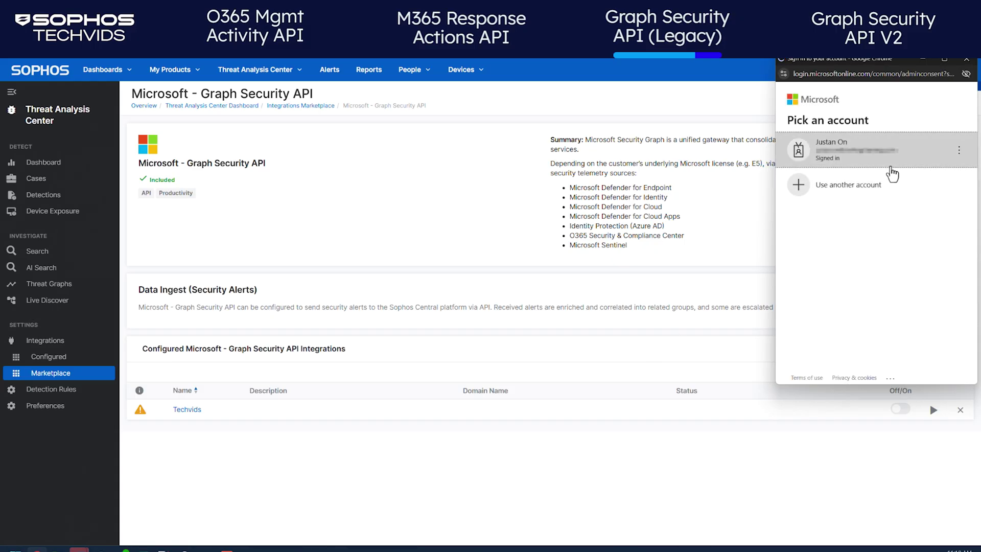
click(891, 174)
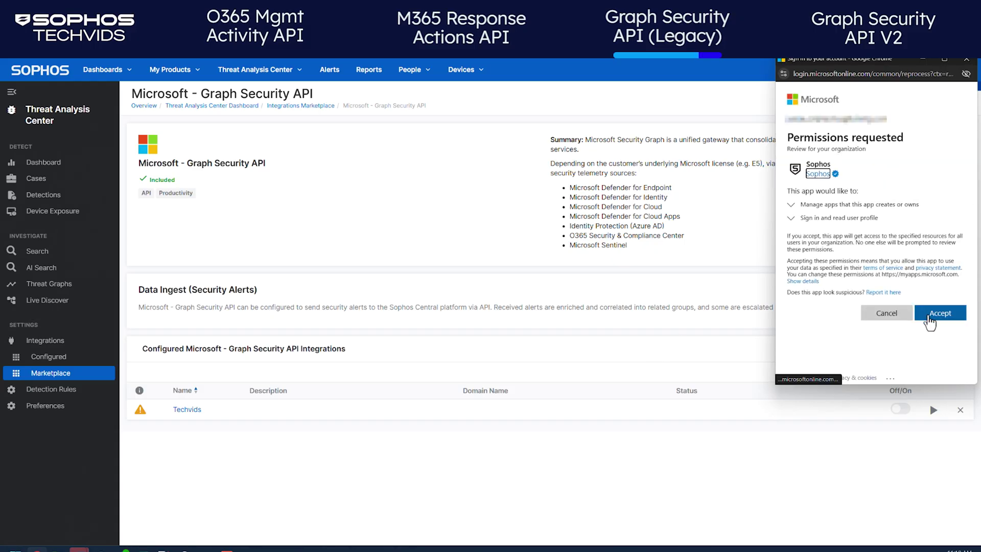
click(930, 319)
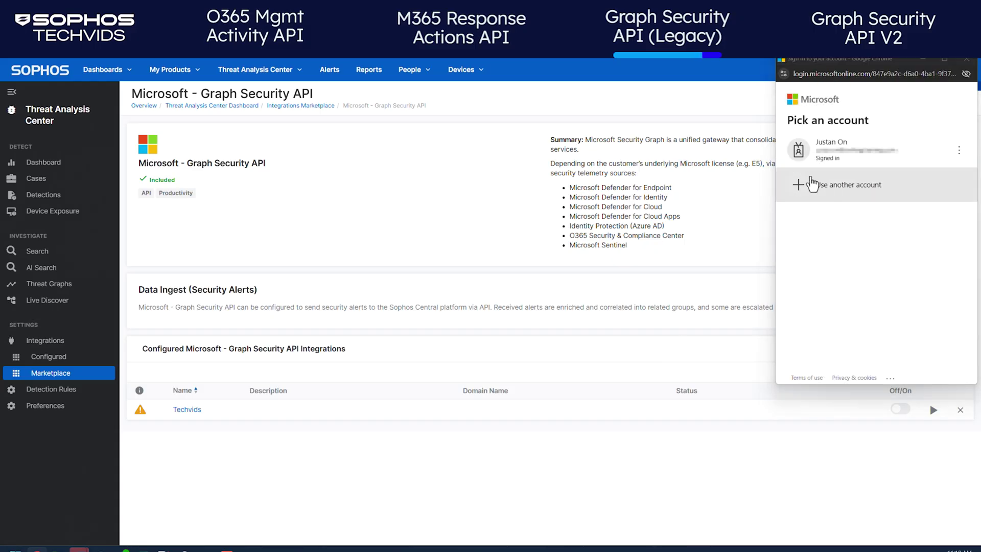
click(816, 162)
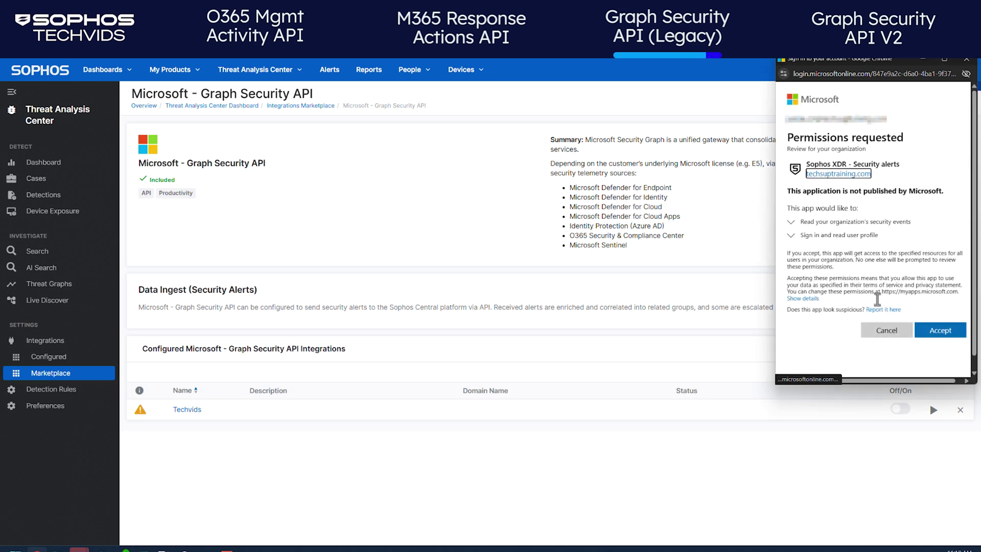
click(936, 333)
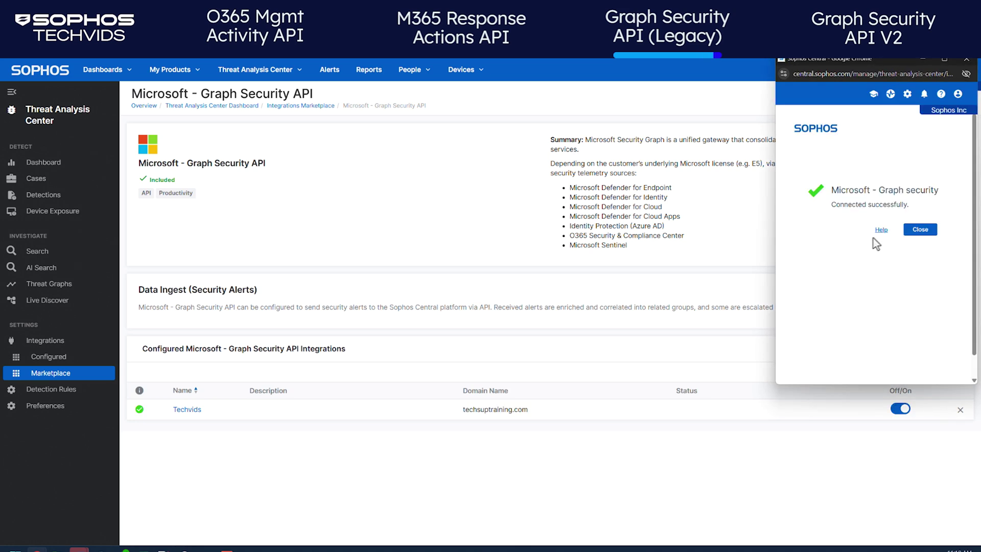
click(914, 231)
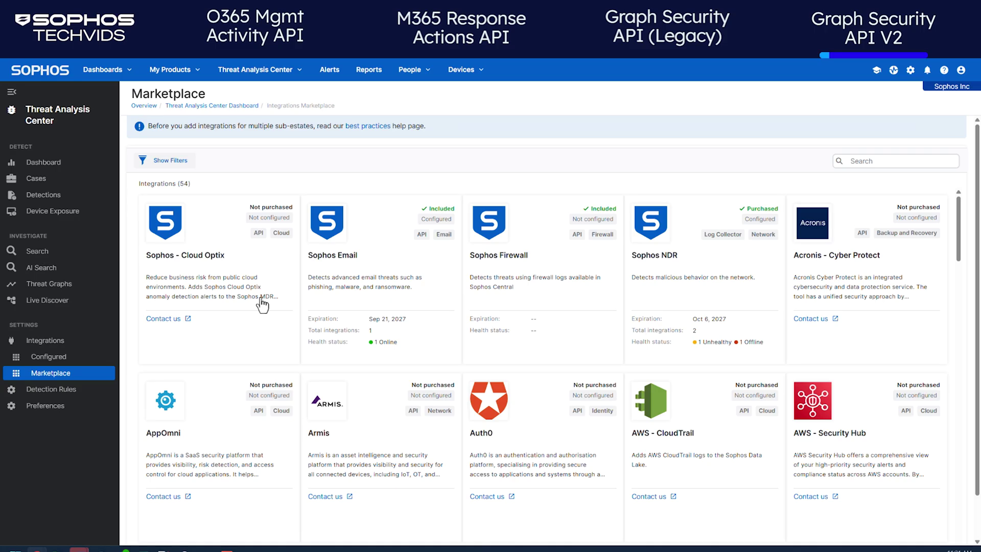
Add a Microsoft - Graph Security API V2 configuration named 'Techvids' and save it
scroll(262, 306, down, 15)
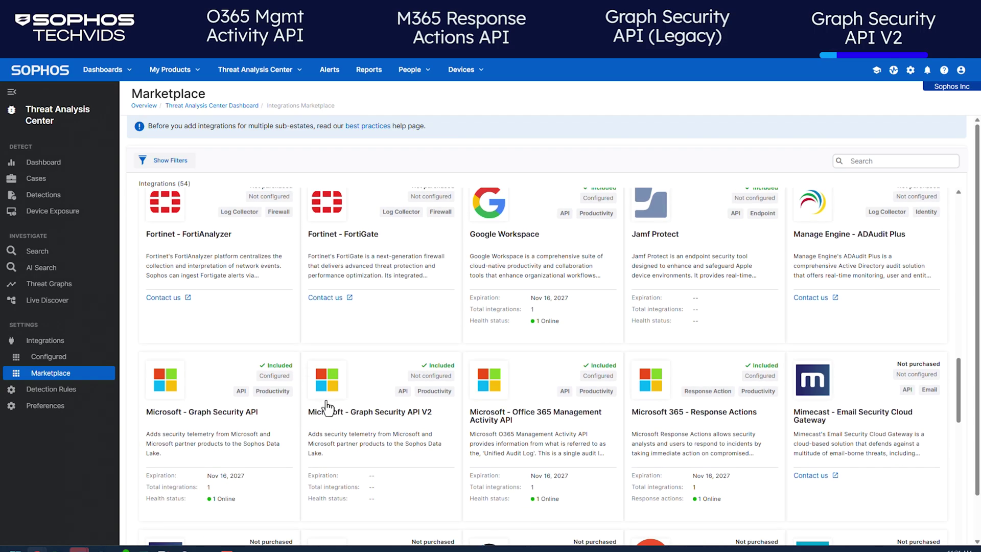
click(327, 407)
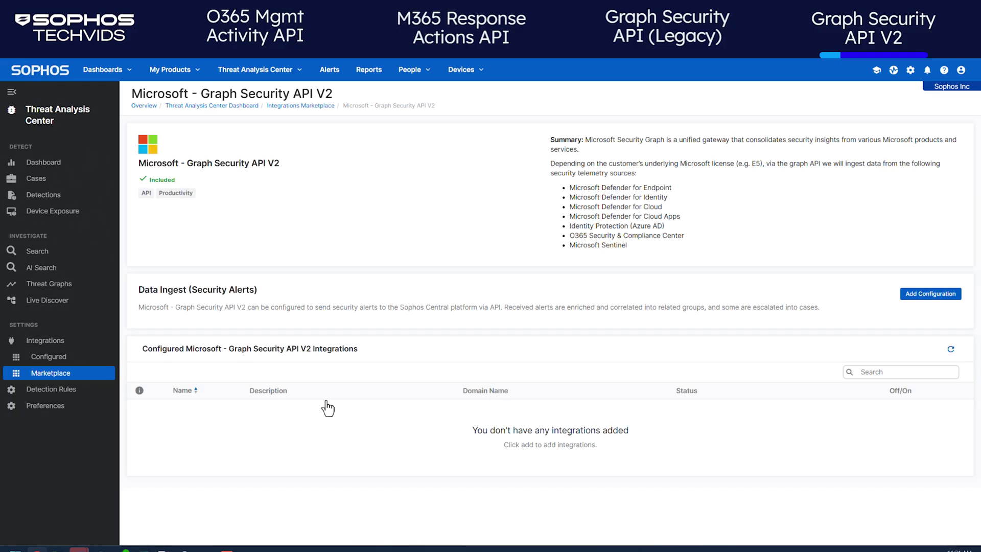
click(929, 295)
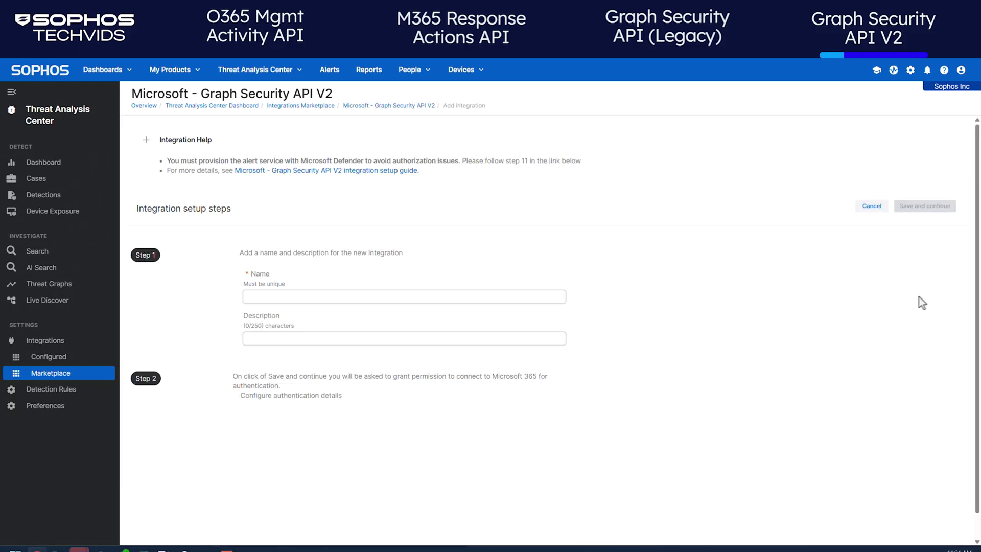
click(514, 300)
text(Techvids)
click(908, 207)
Sign in to Microsoft 365 and grant both permission sets, including reading all security alerts
click(659, 349)
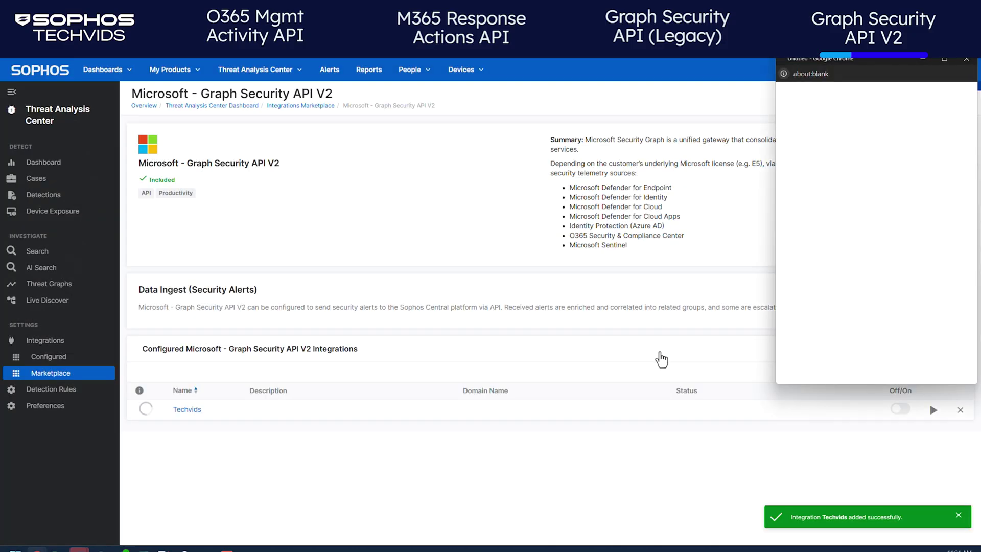
click(812, 162)
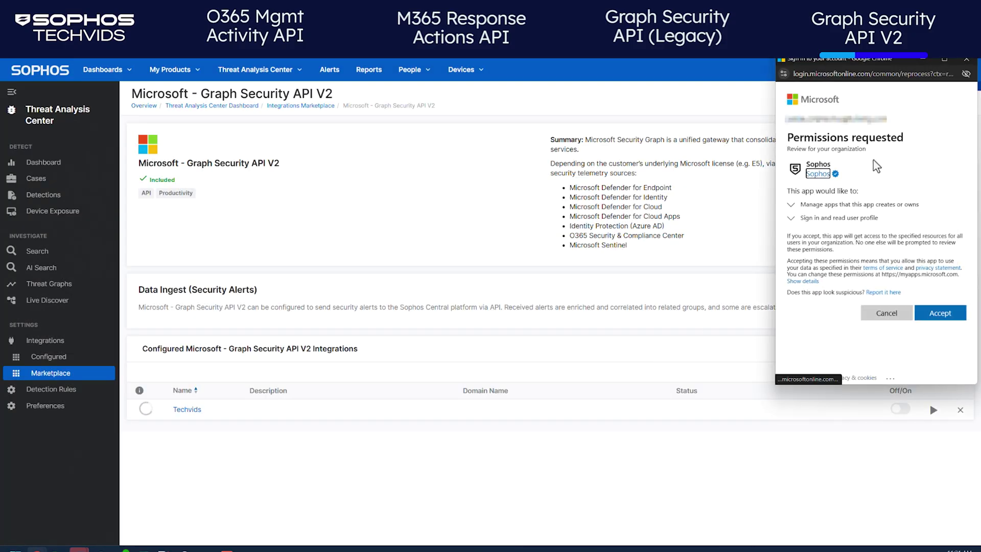
click(930, 313)
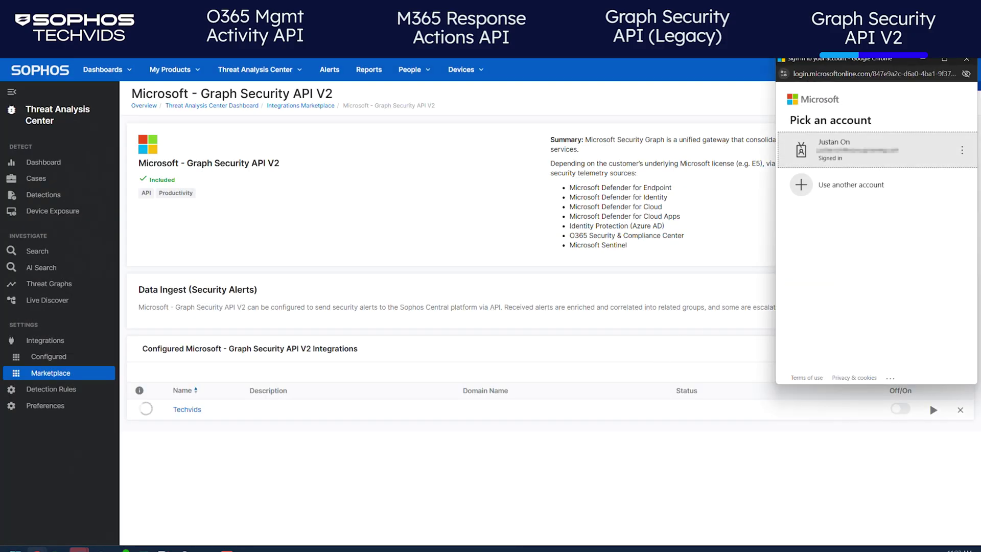
click(857, 165)
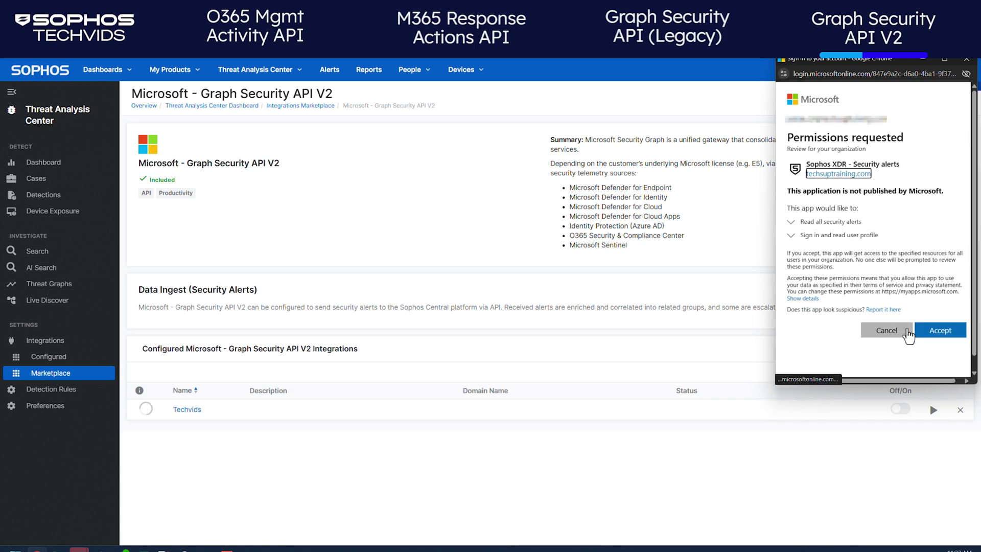
click(917, 335)
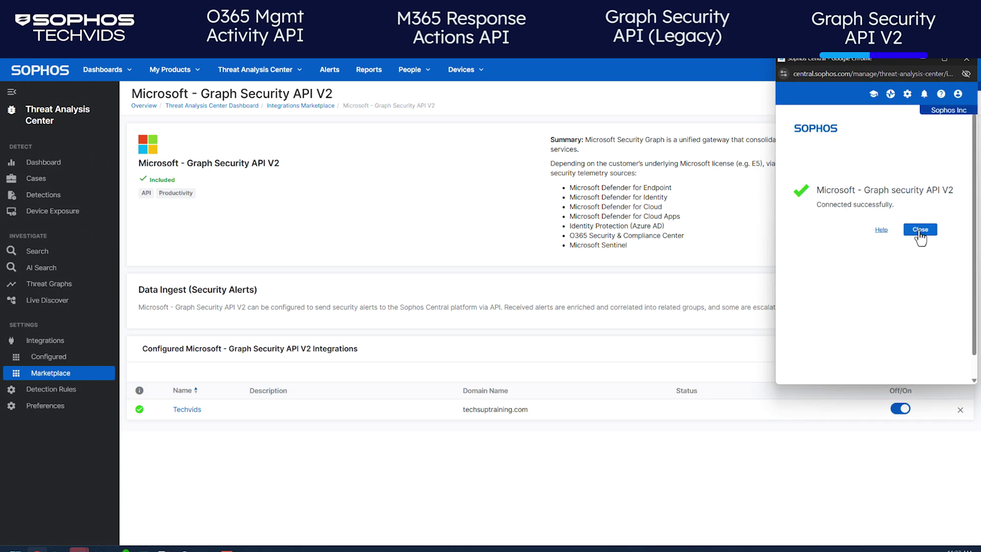
click(920, 229)
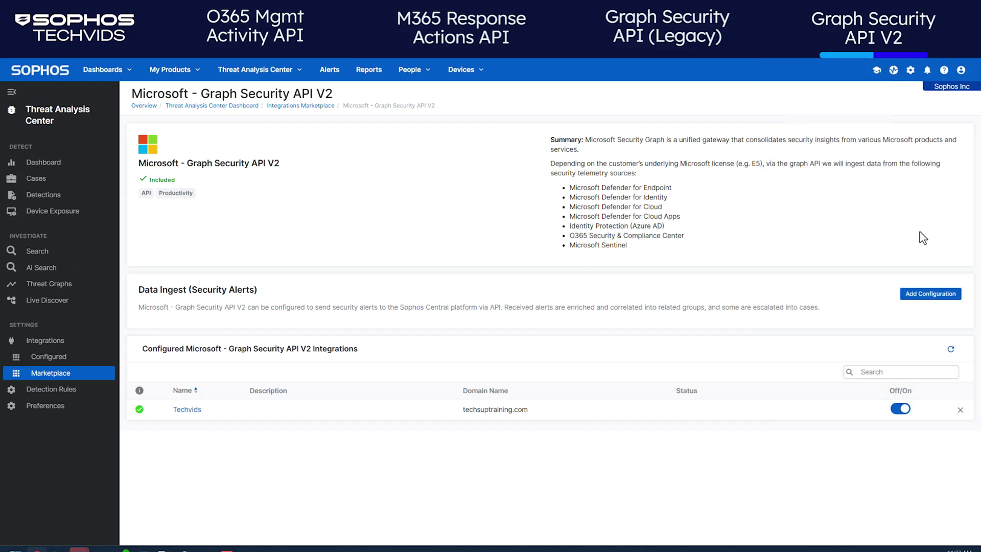